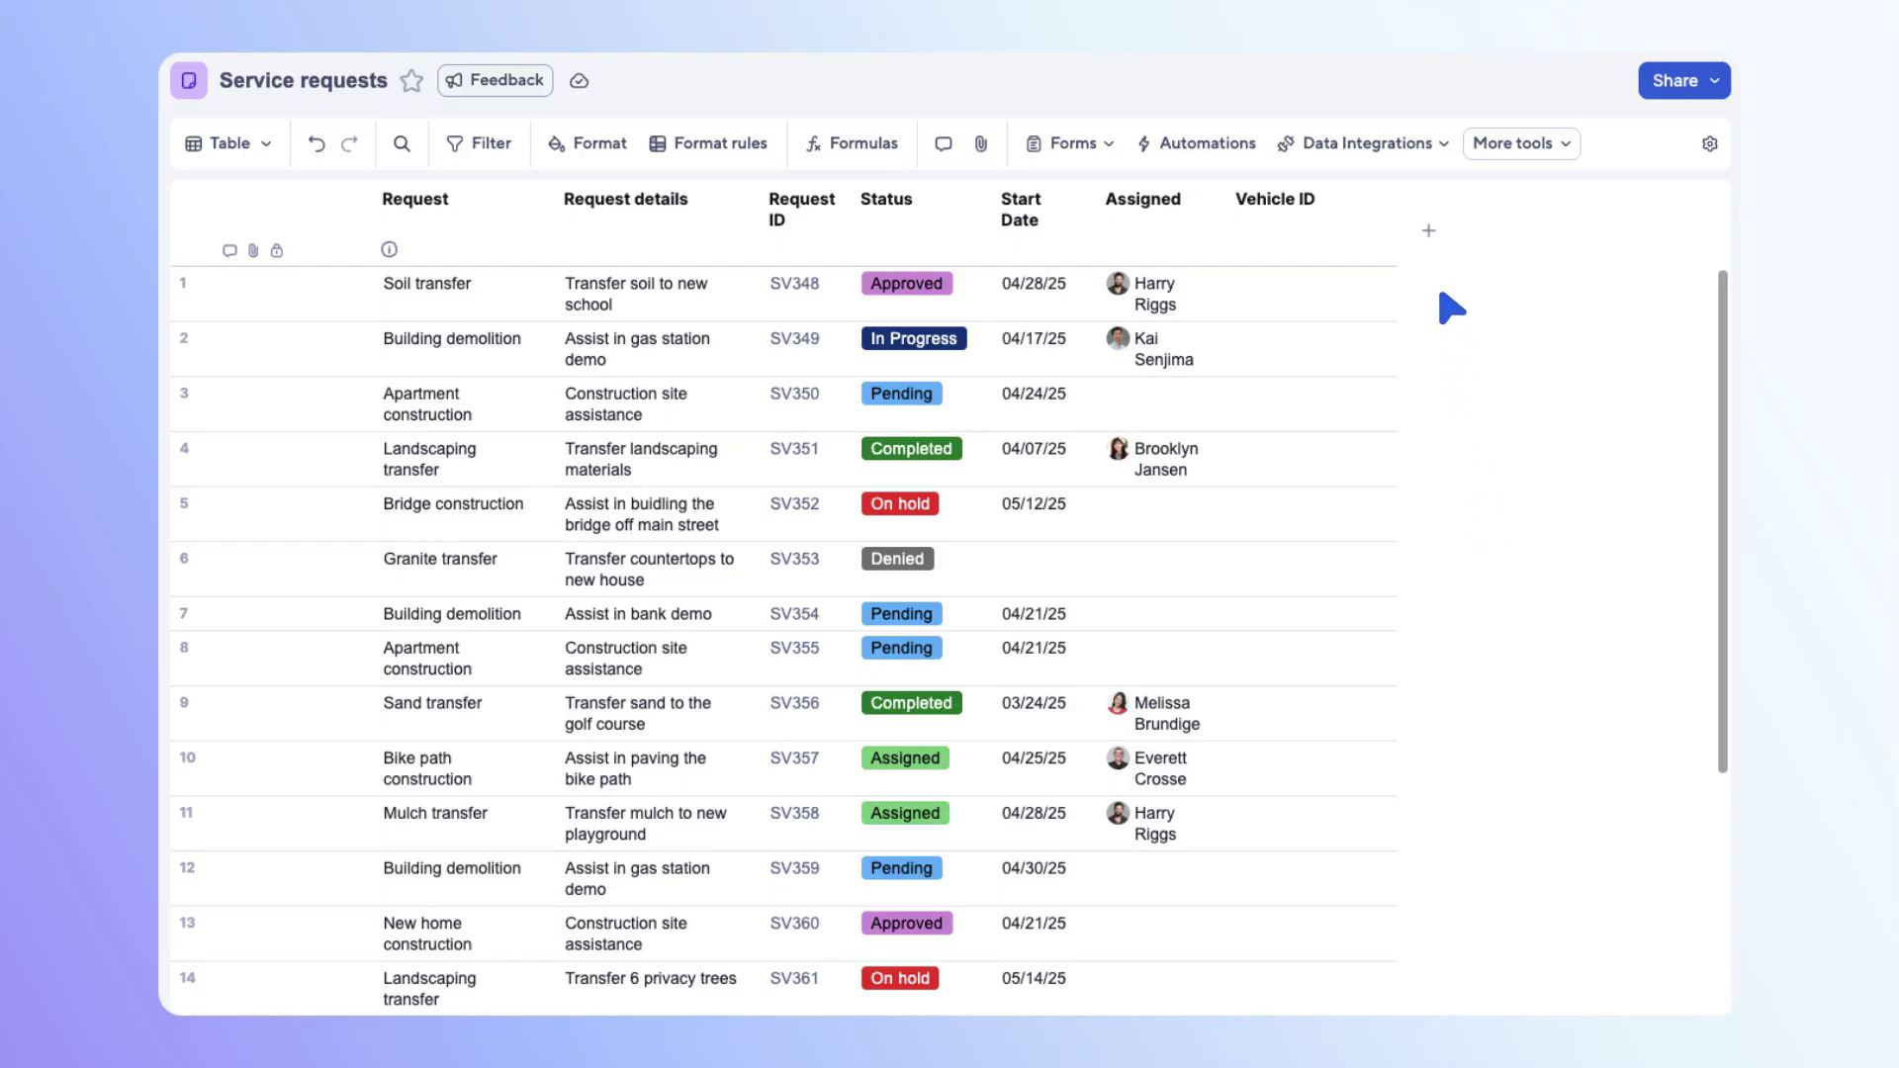
Add a new text column named 'Vehicle location' right after Vehicle ID
left_click(1429, 232)
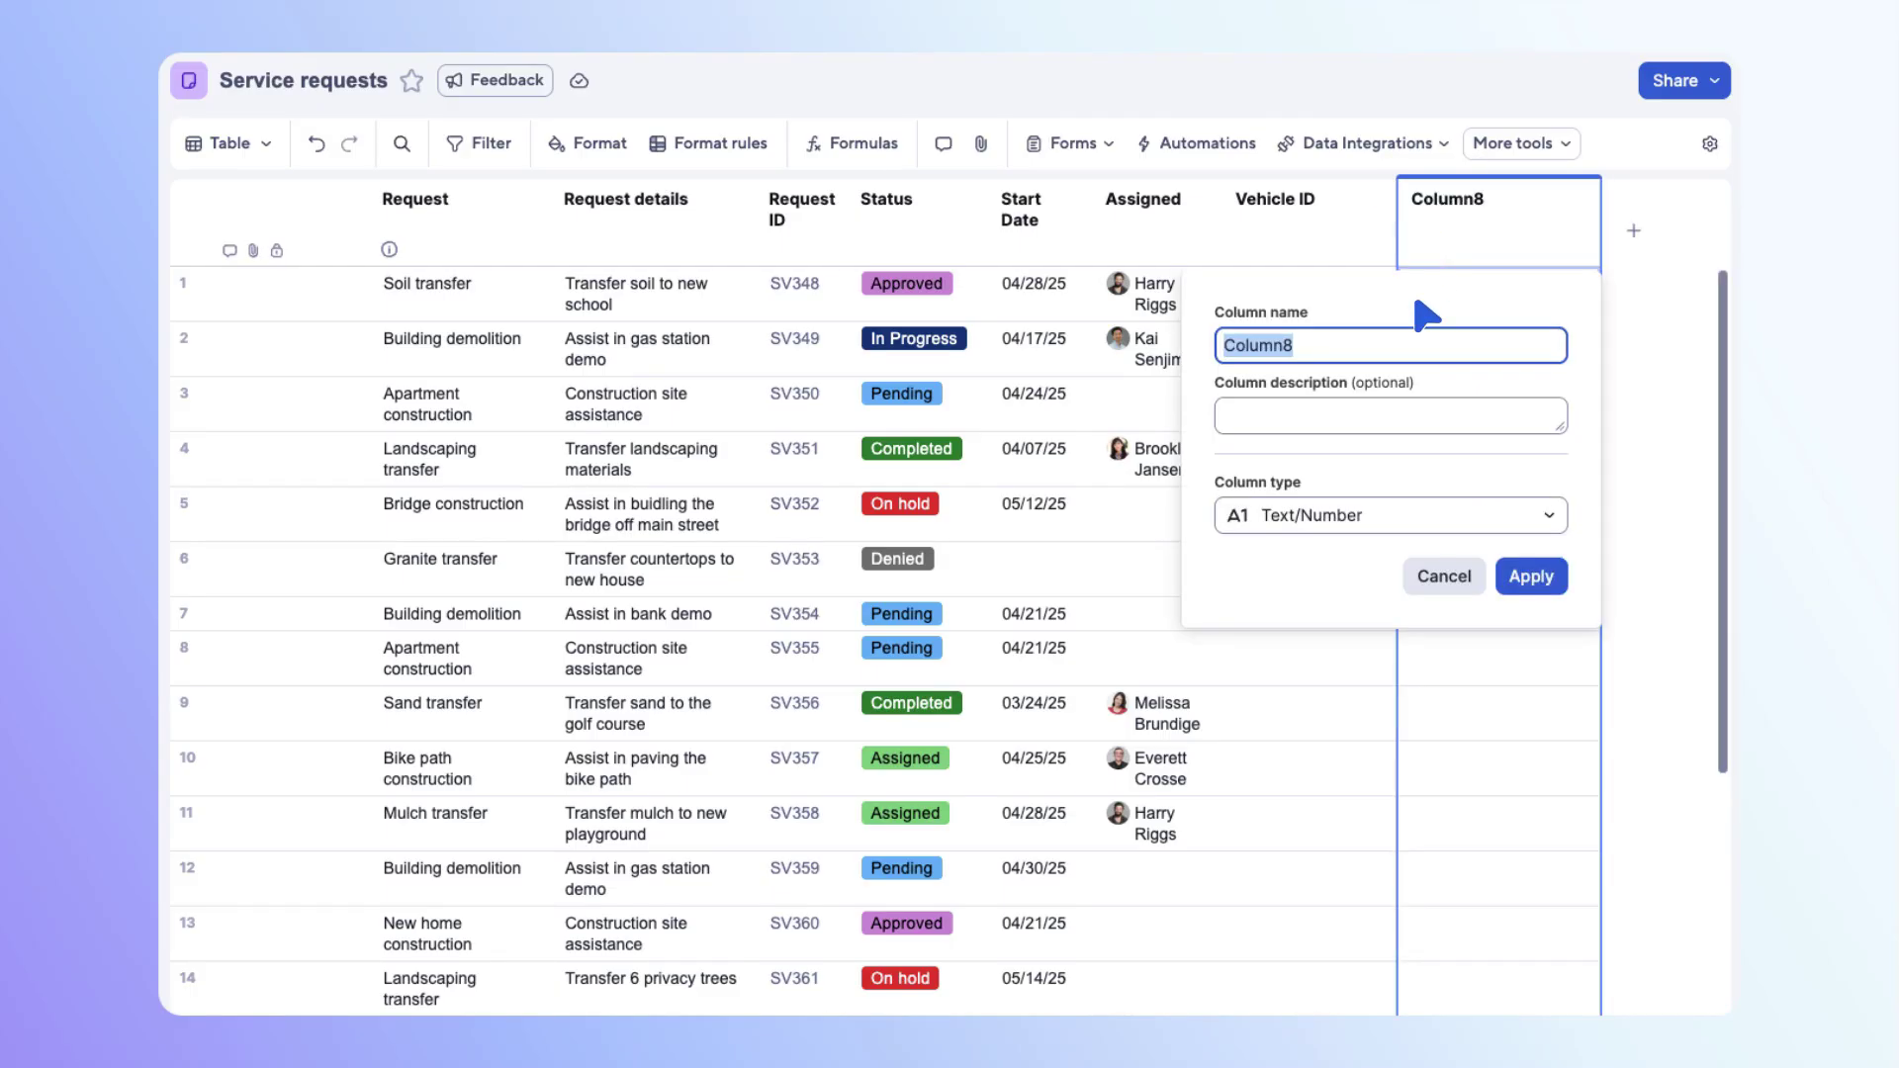
type("Vehicle location")
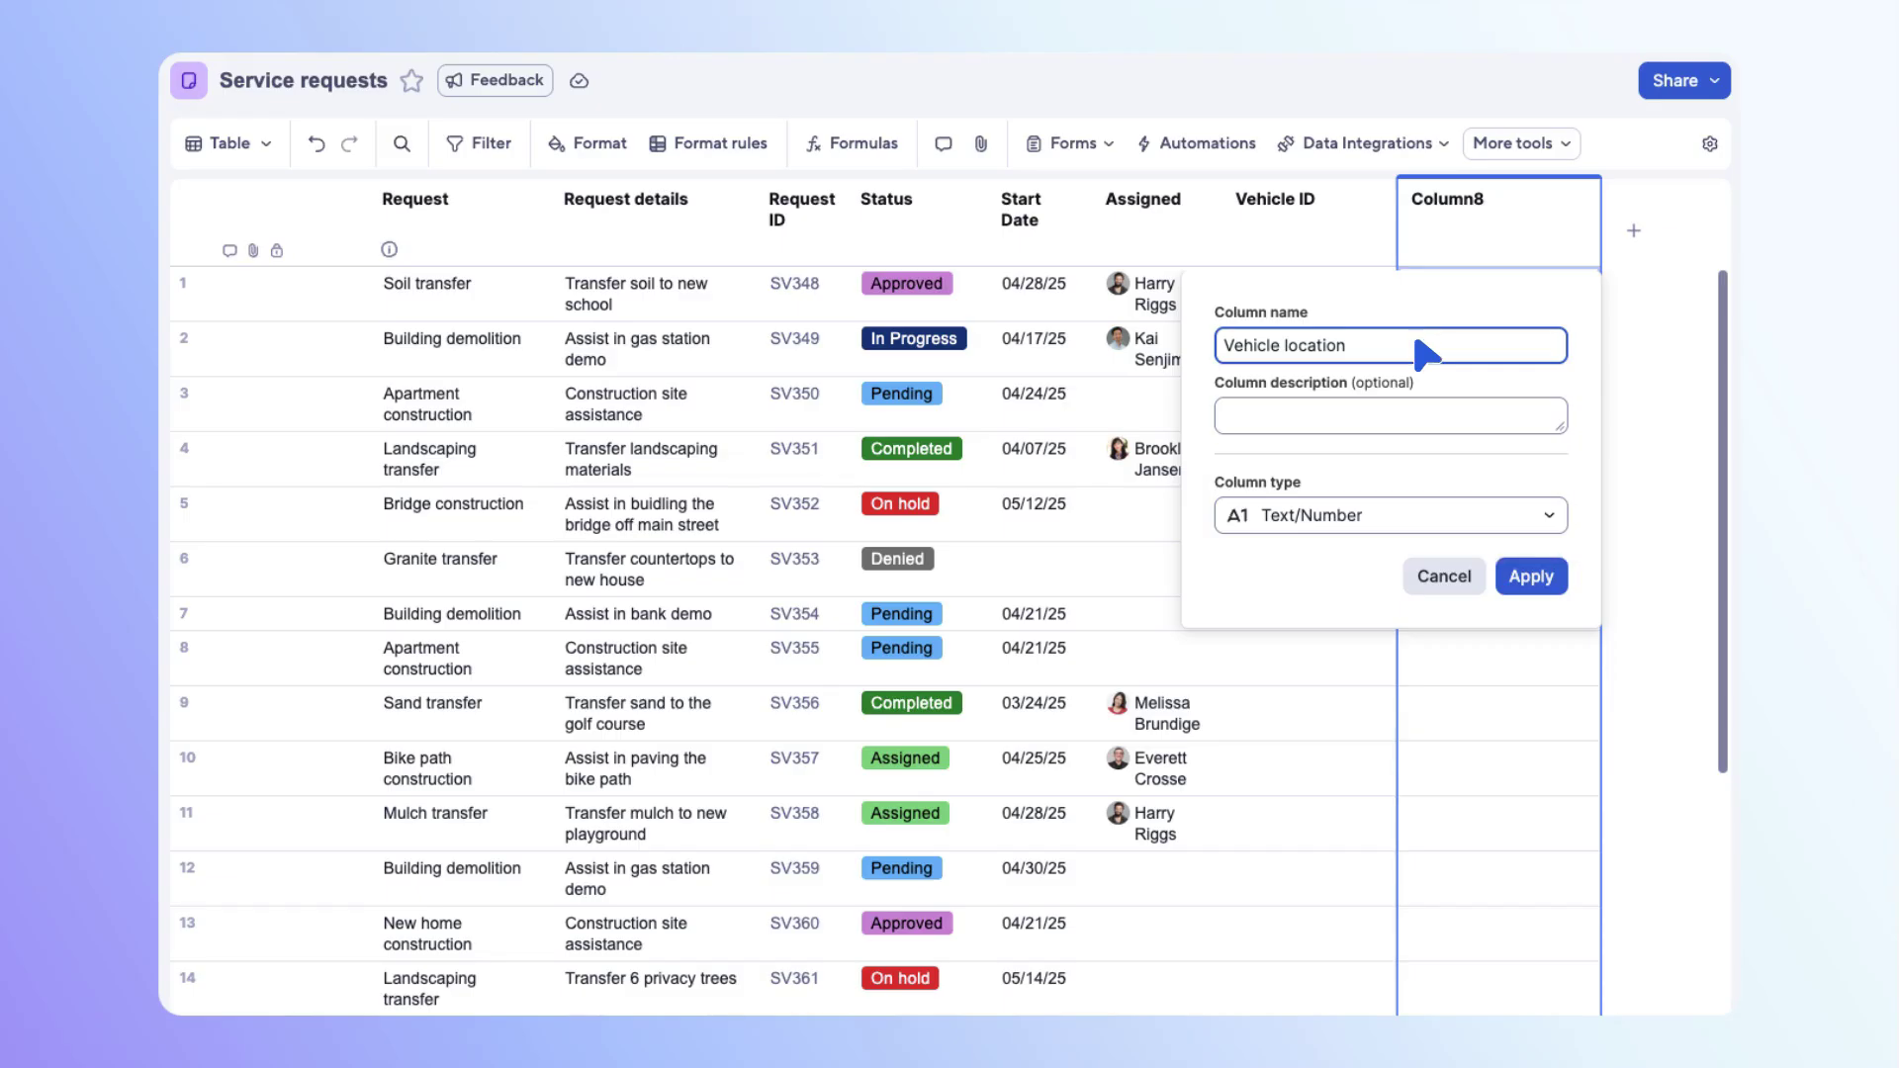
left_click(1543, 580)
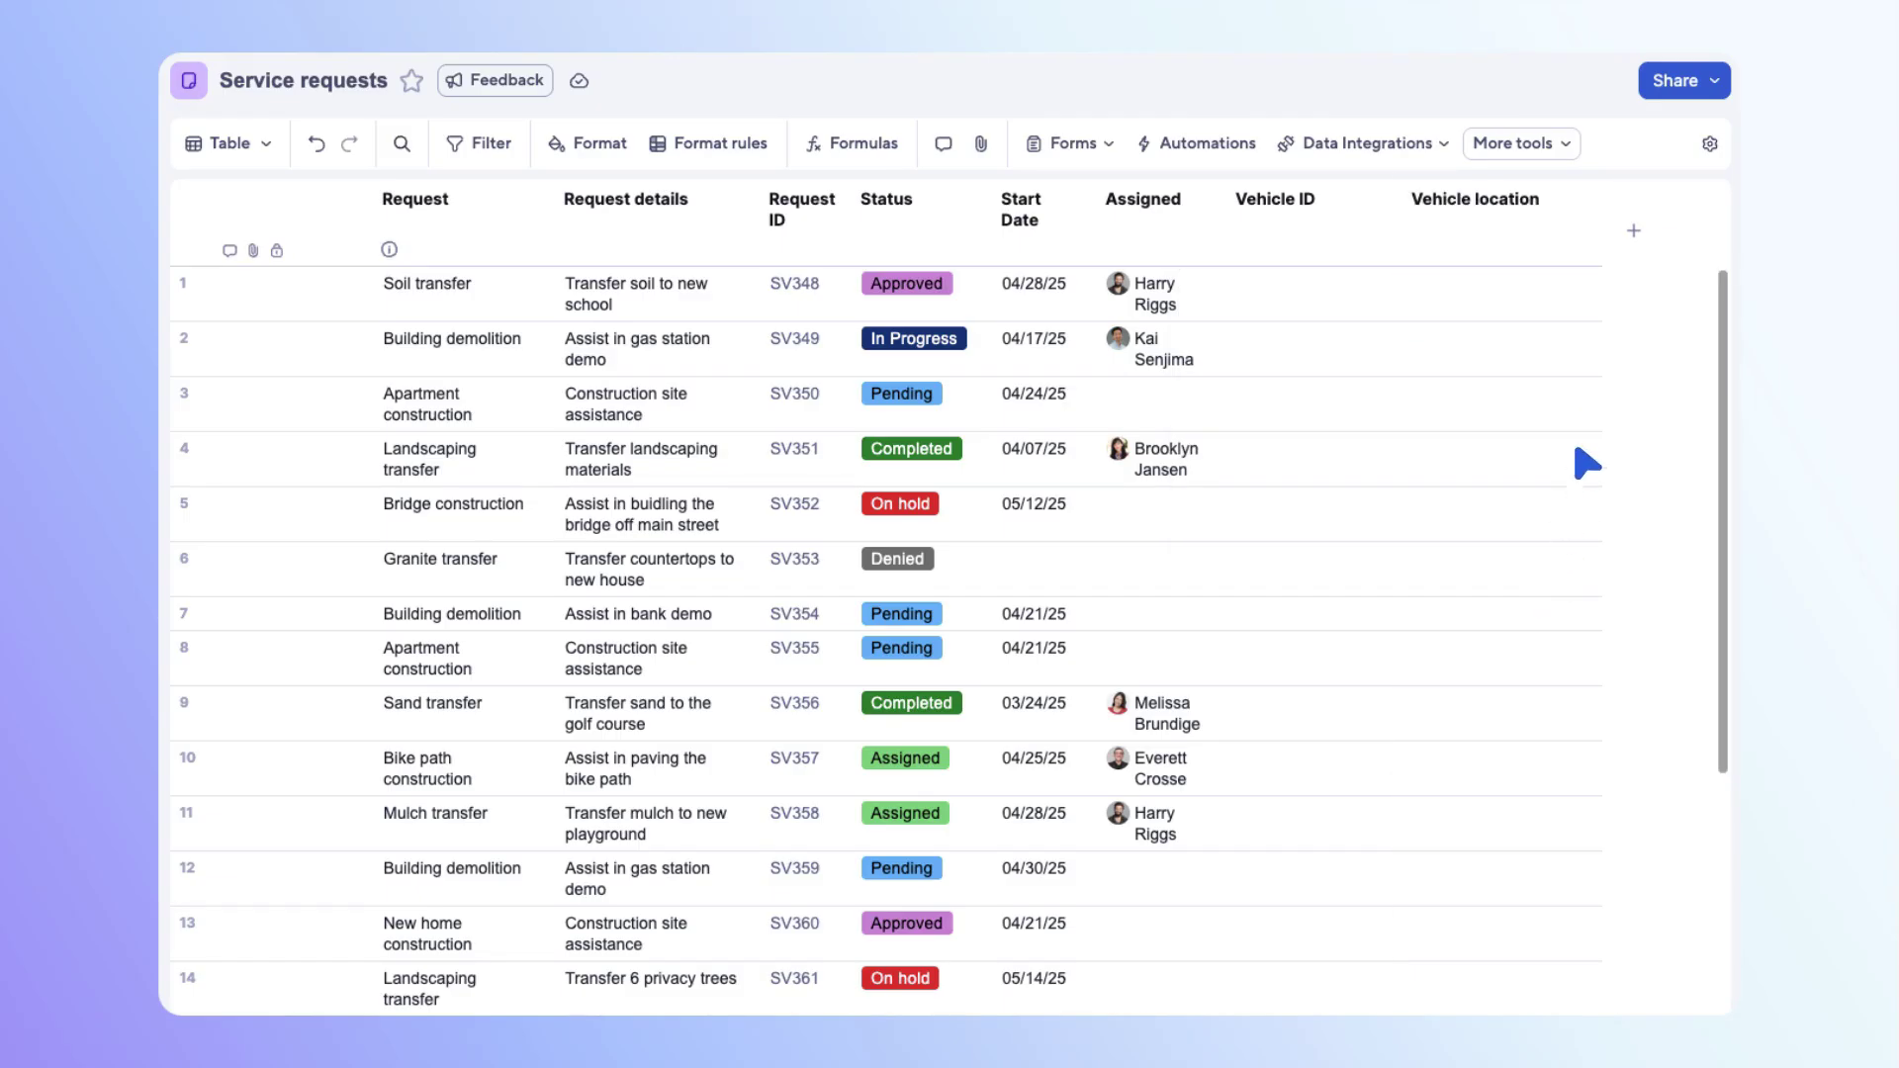
Add a 'Fuel level' column of type Symbols using the circle-fill harvey-ball style
left_click(1634, 233)
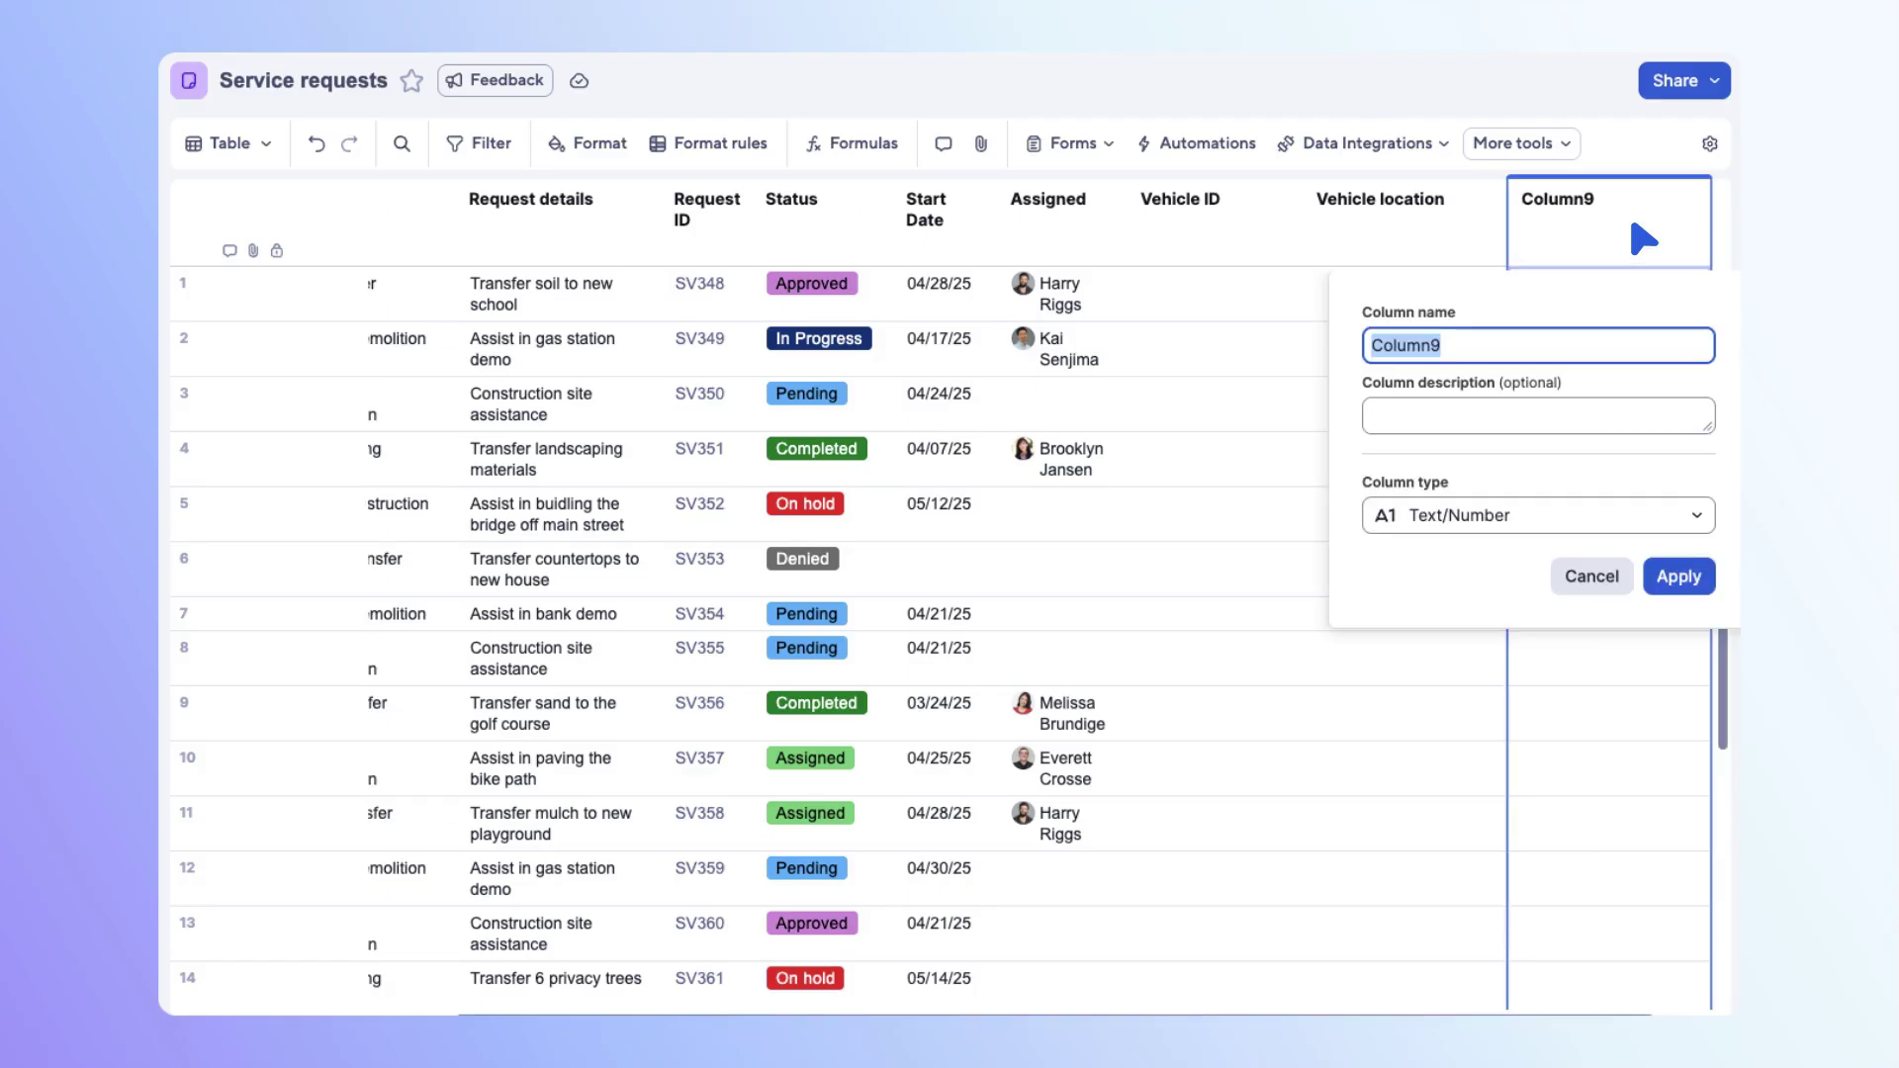
type("Fuel level")
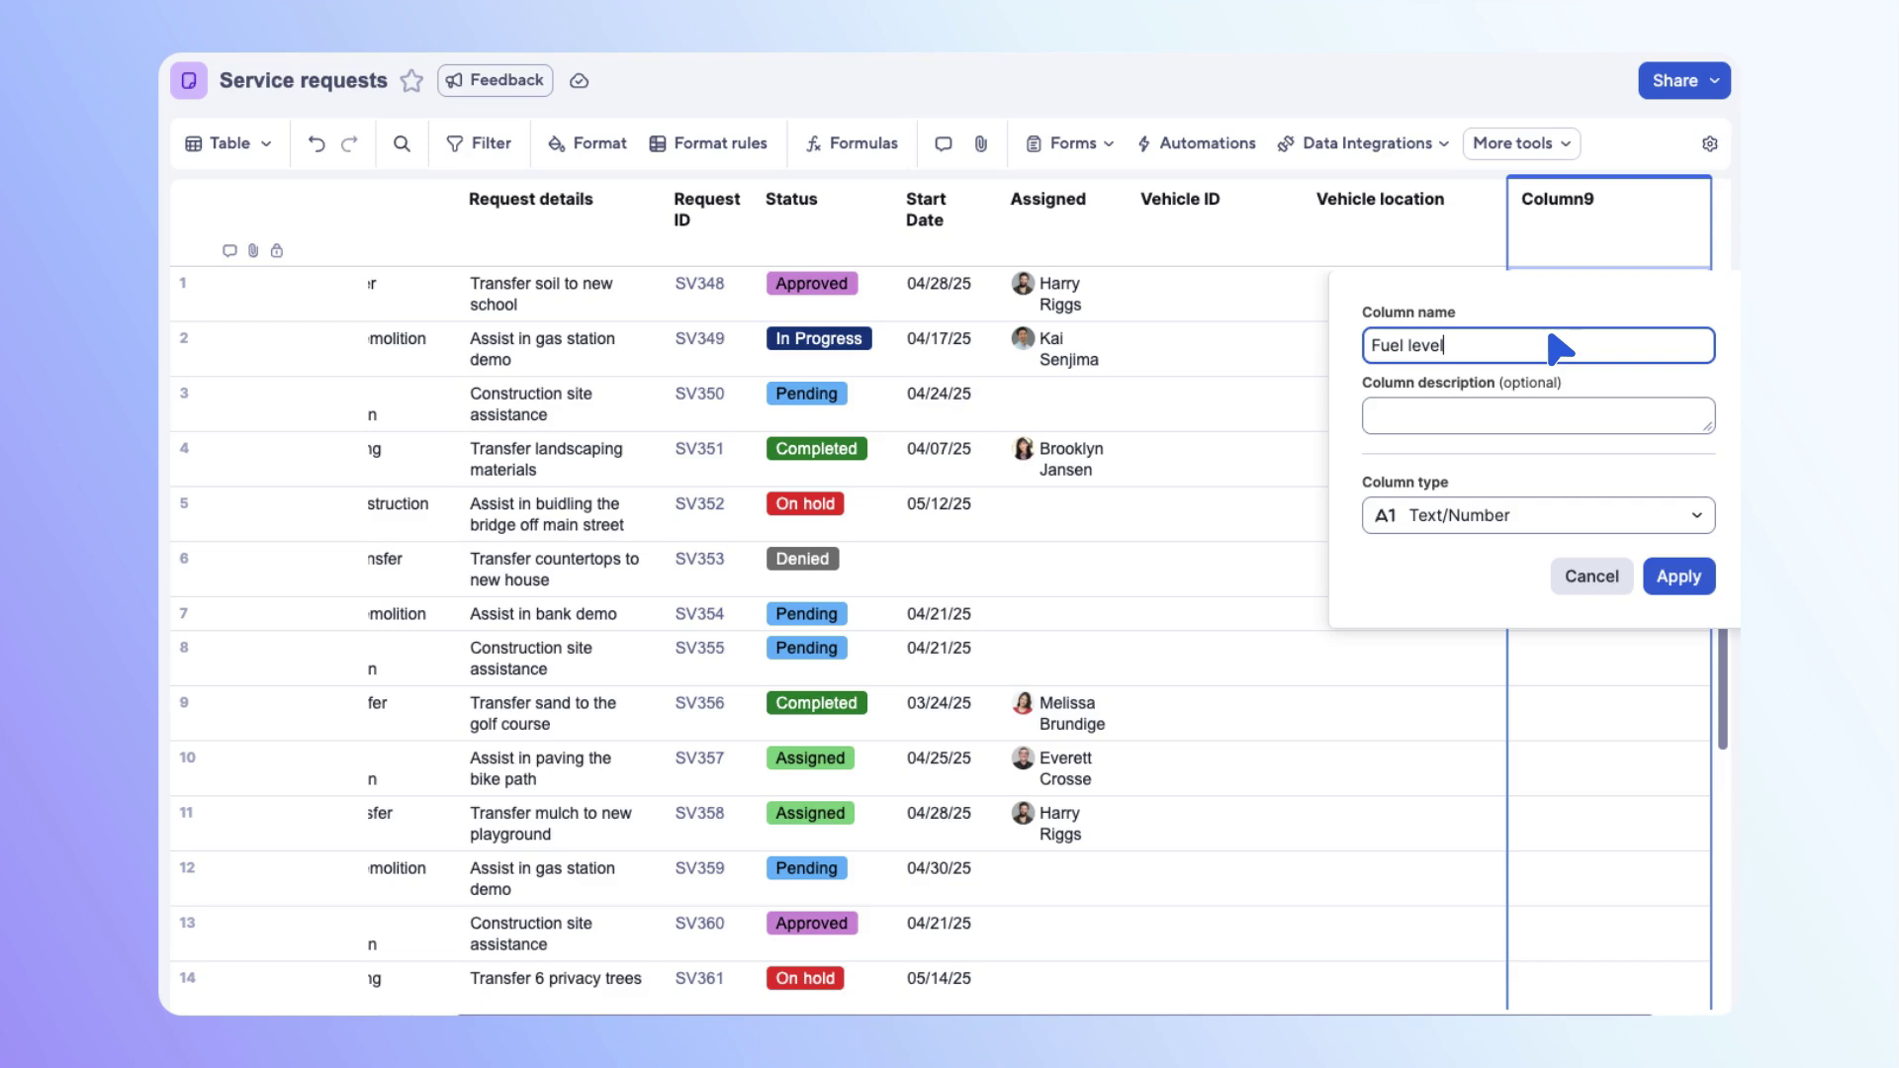
left_click(1696, 516)
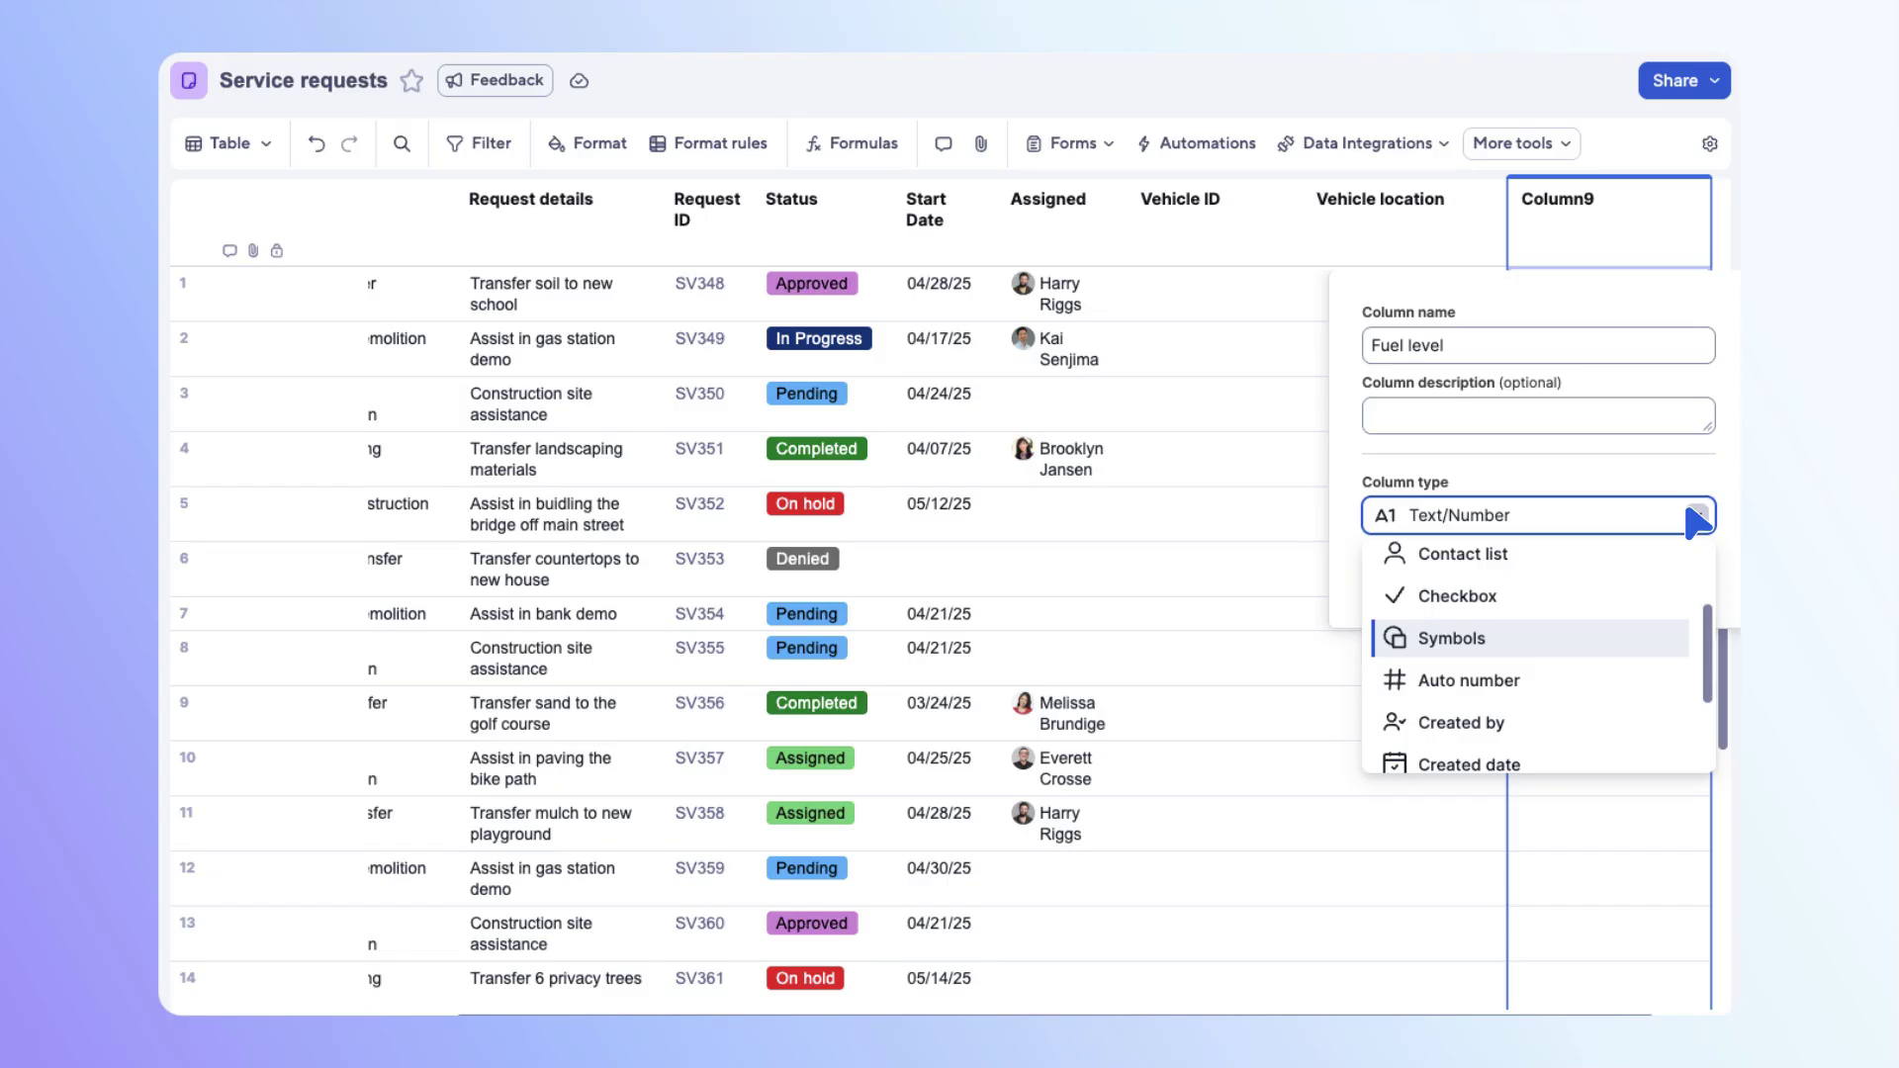
left_click(1579, 633)
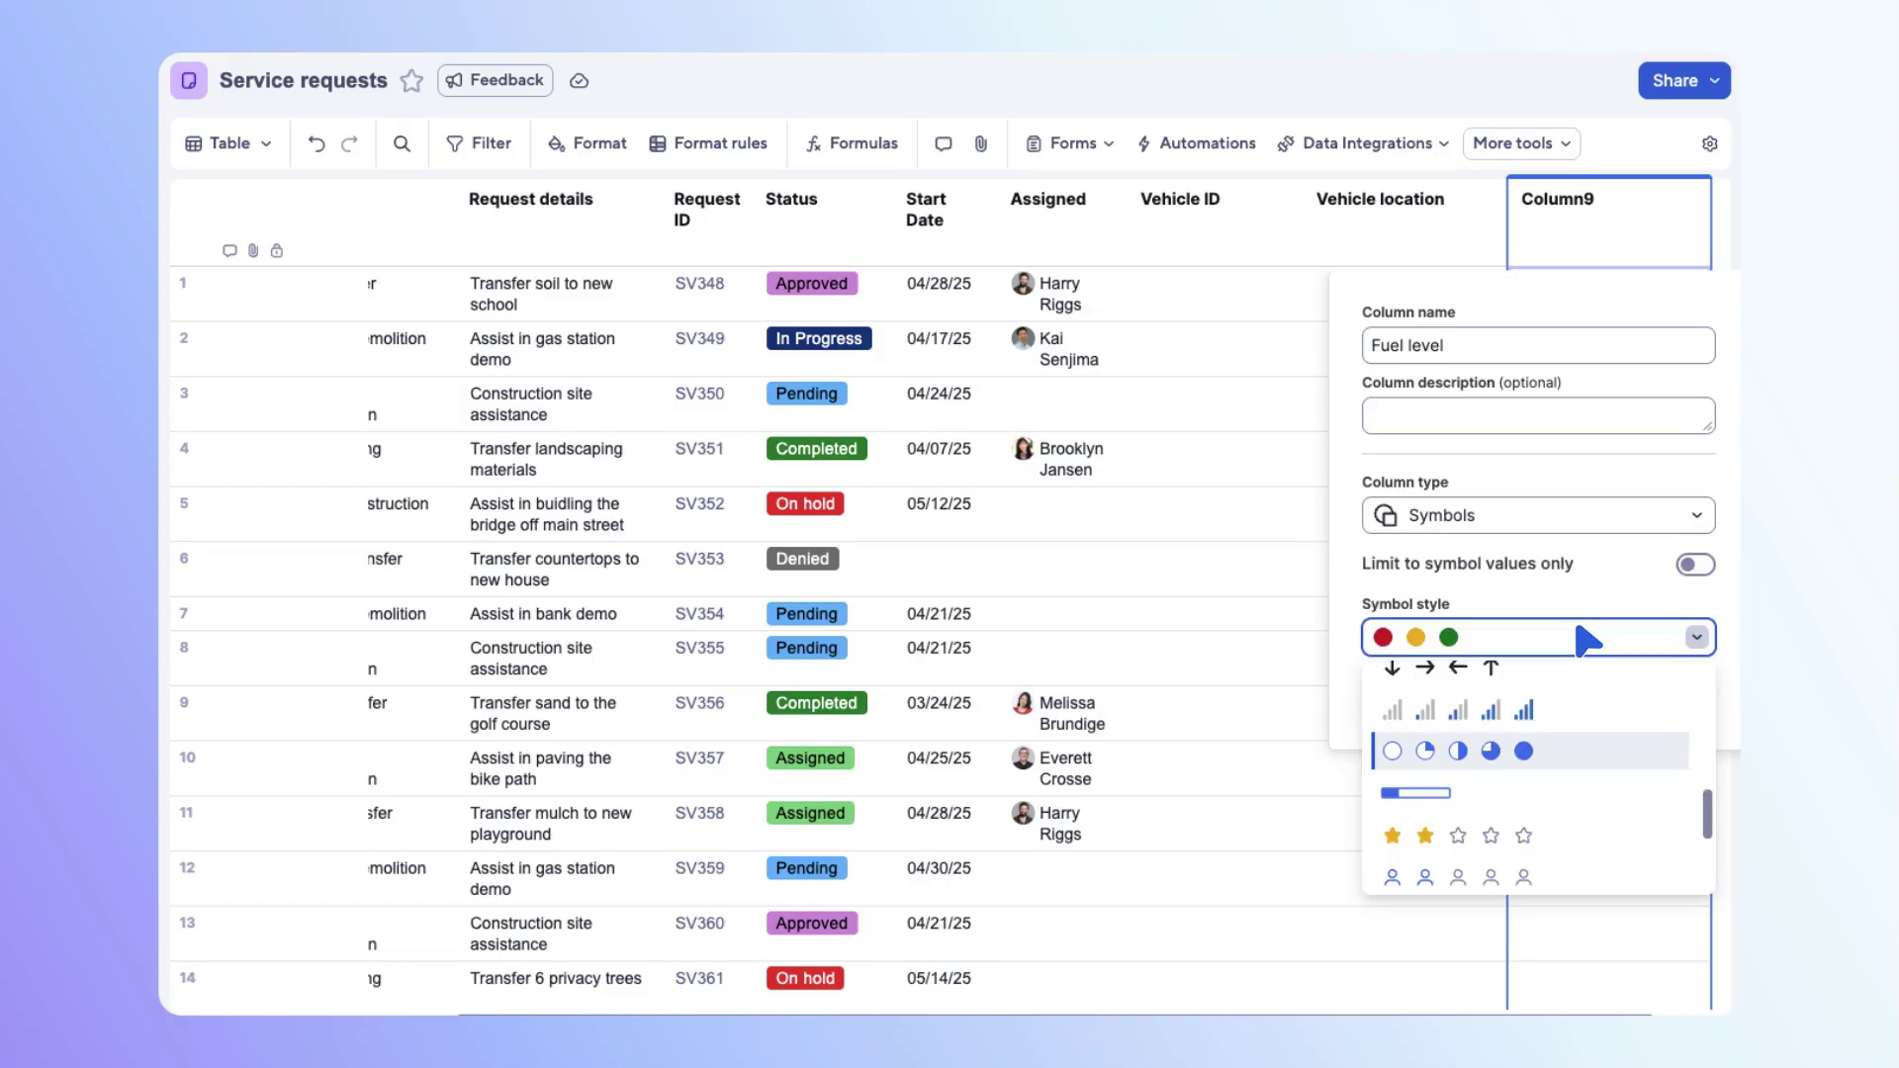
left_click(1629, 750)
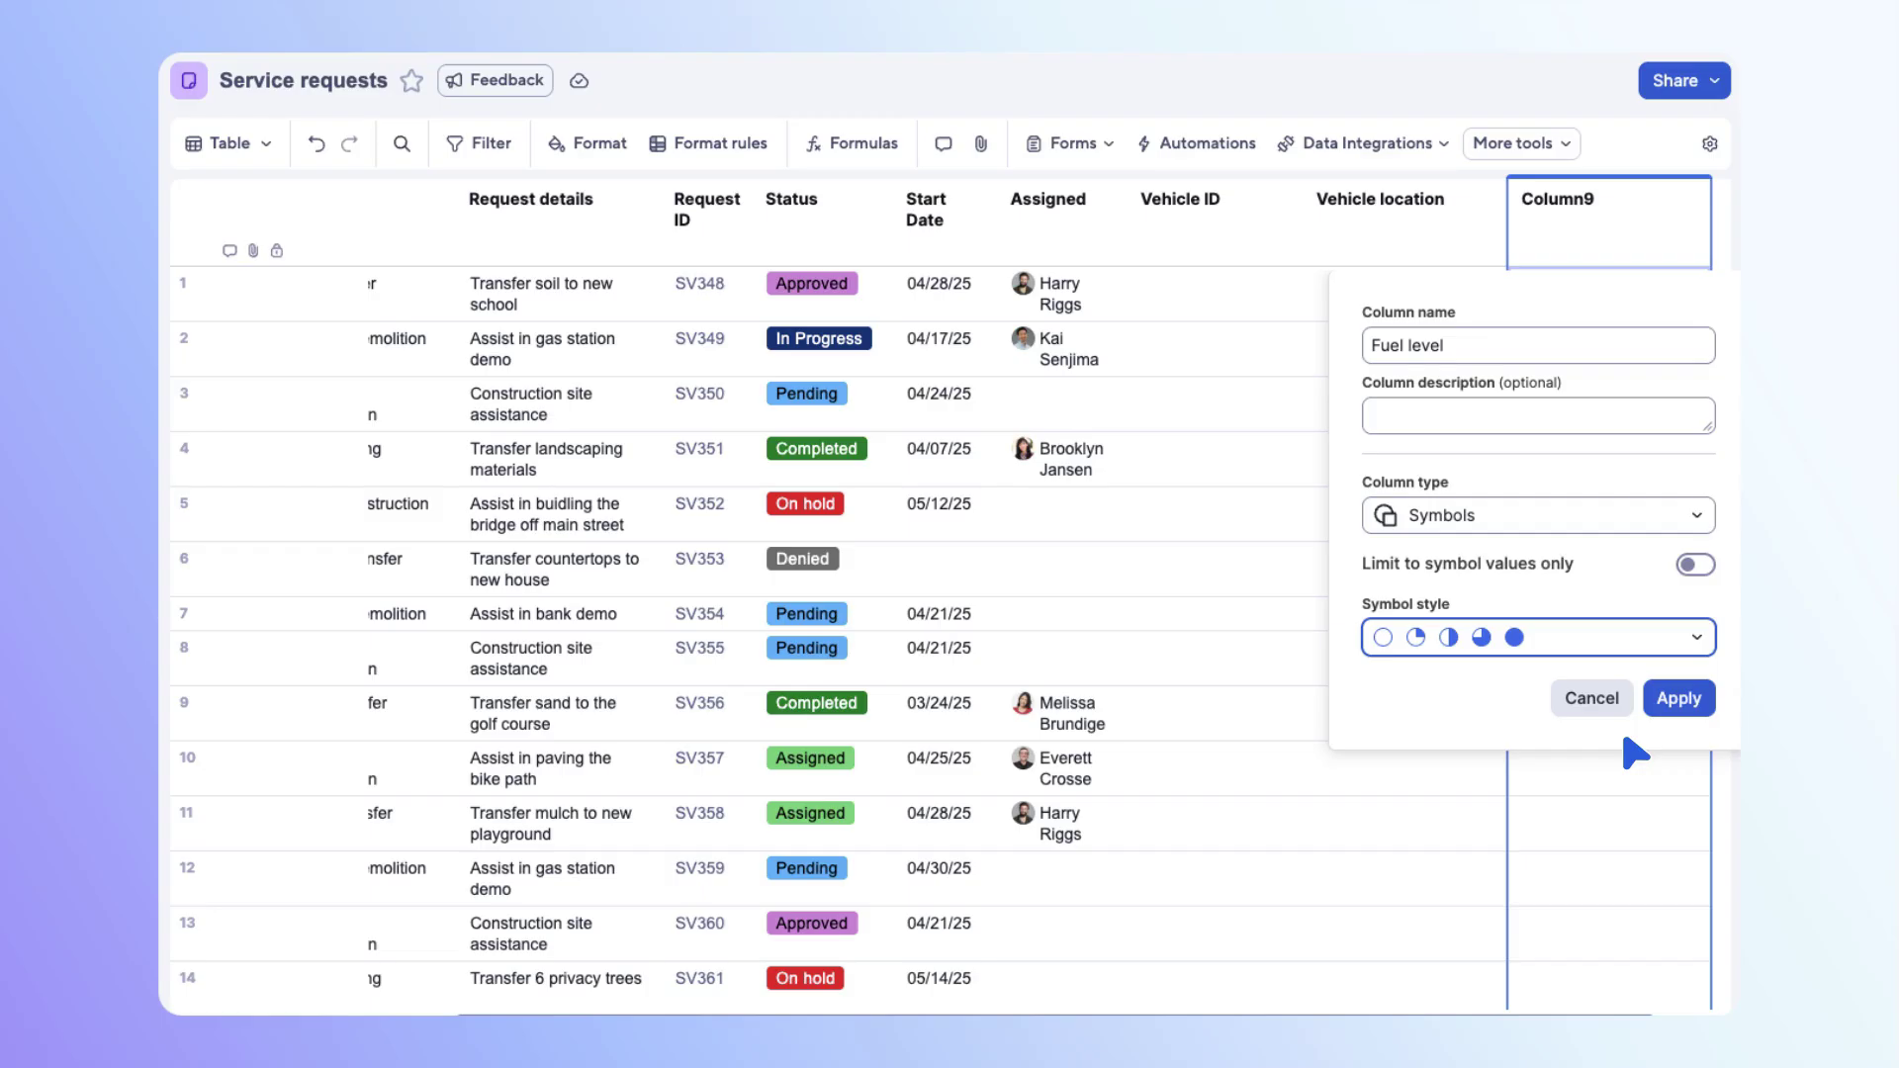
left_click(1677, 699)
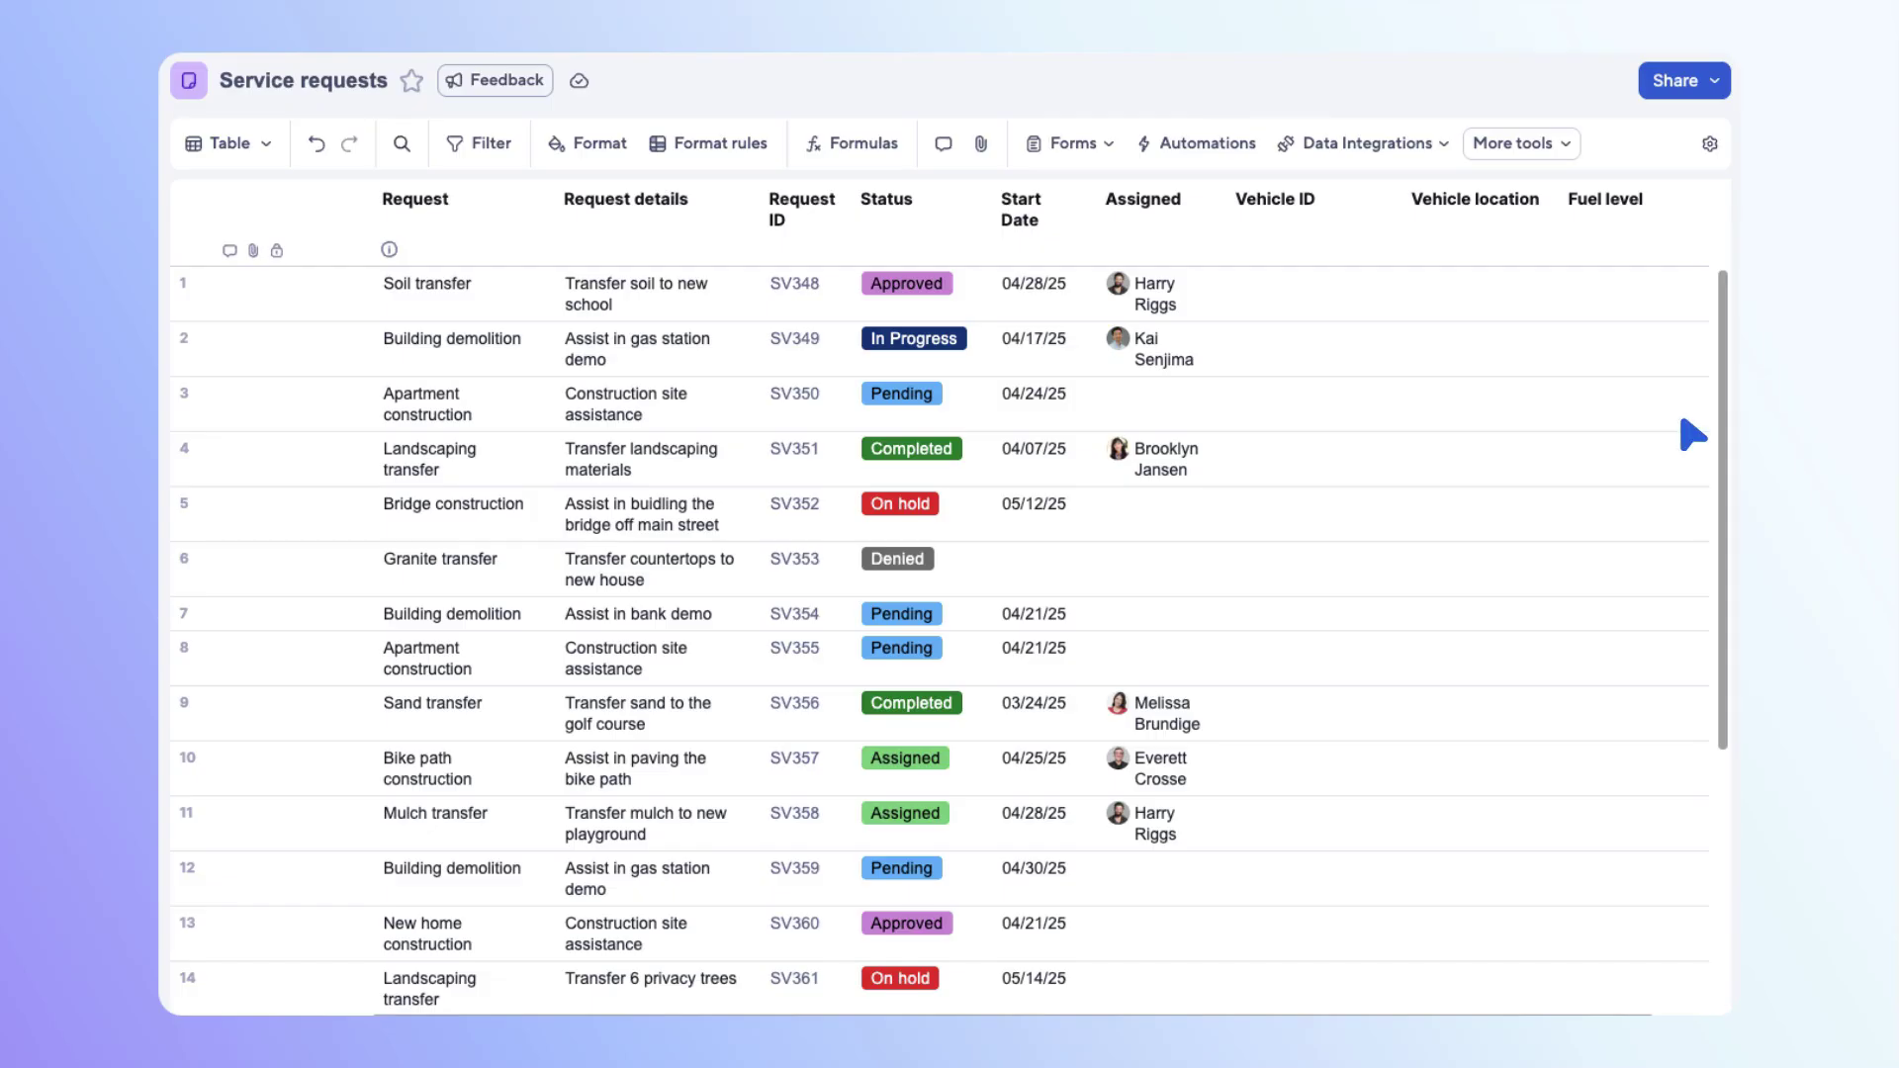
Start a new column link with Fleet Vehicle List as the source sheet
left_click(1560, 139)
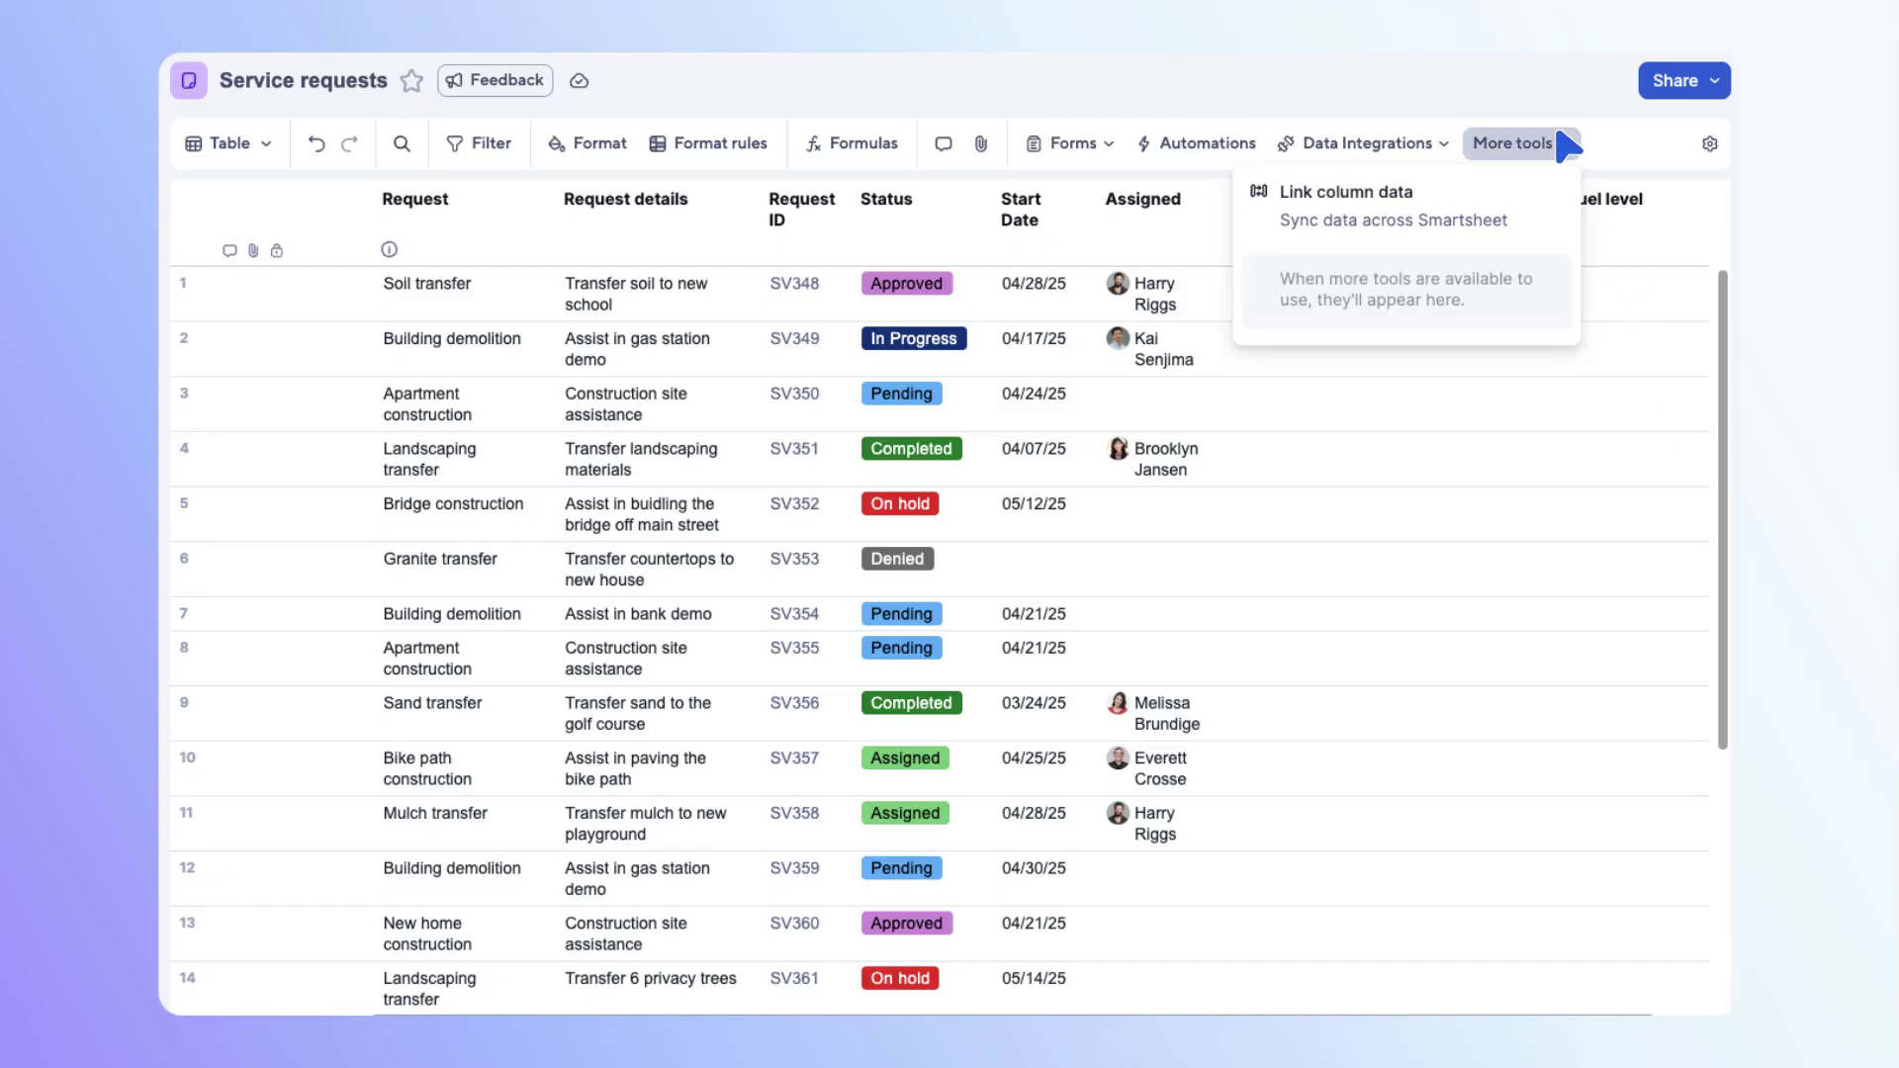
left_click(1370, 213)
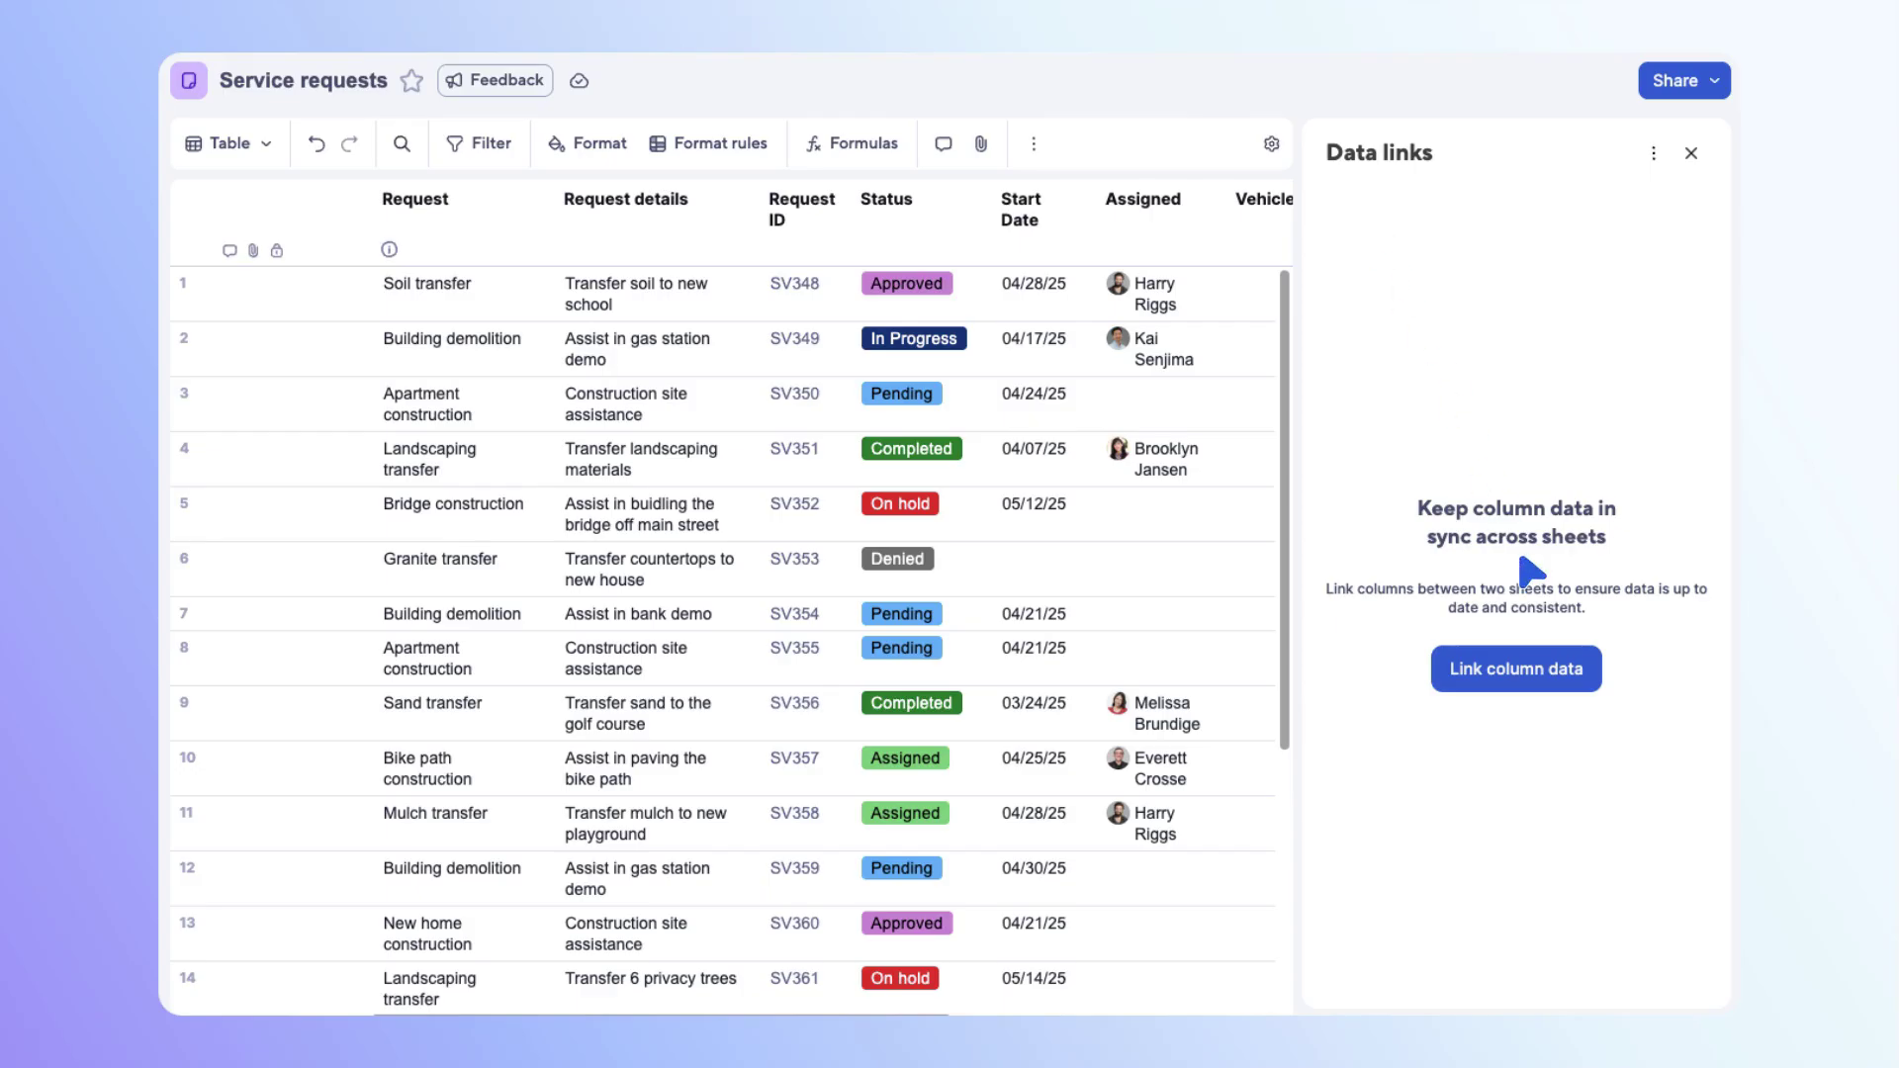
left_click(1573, 673)
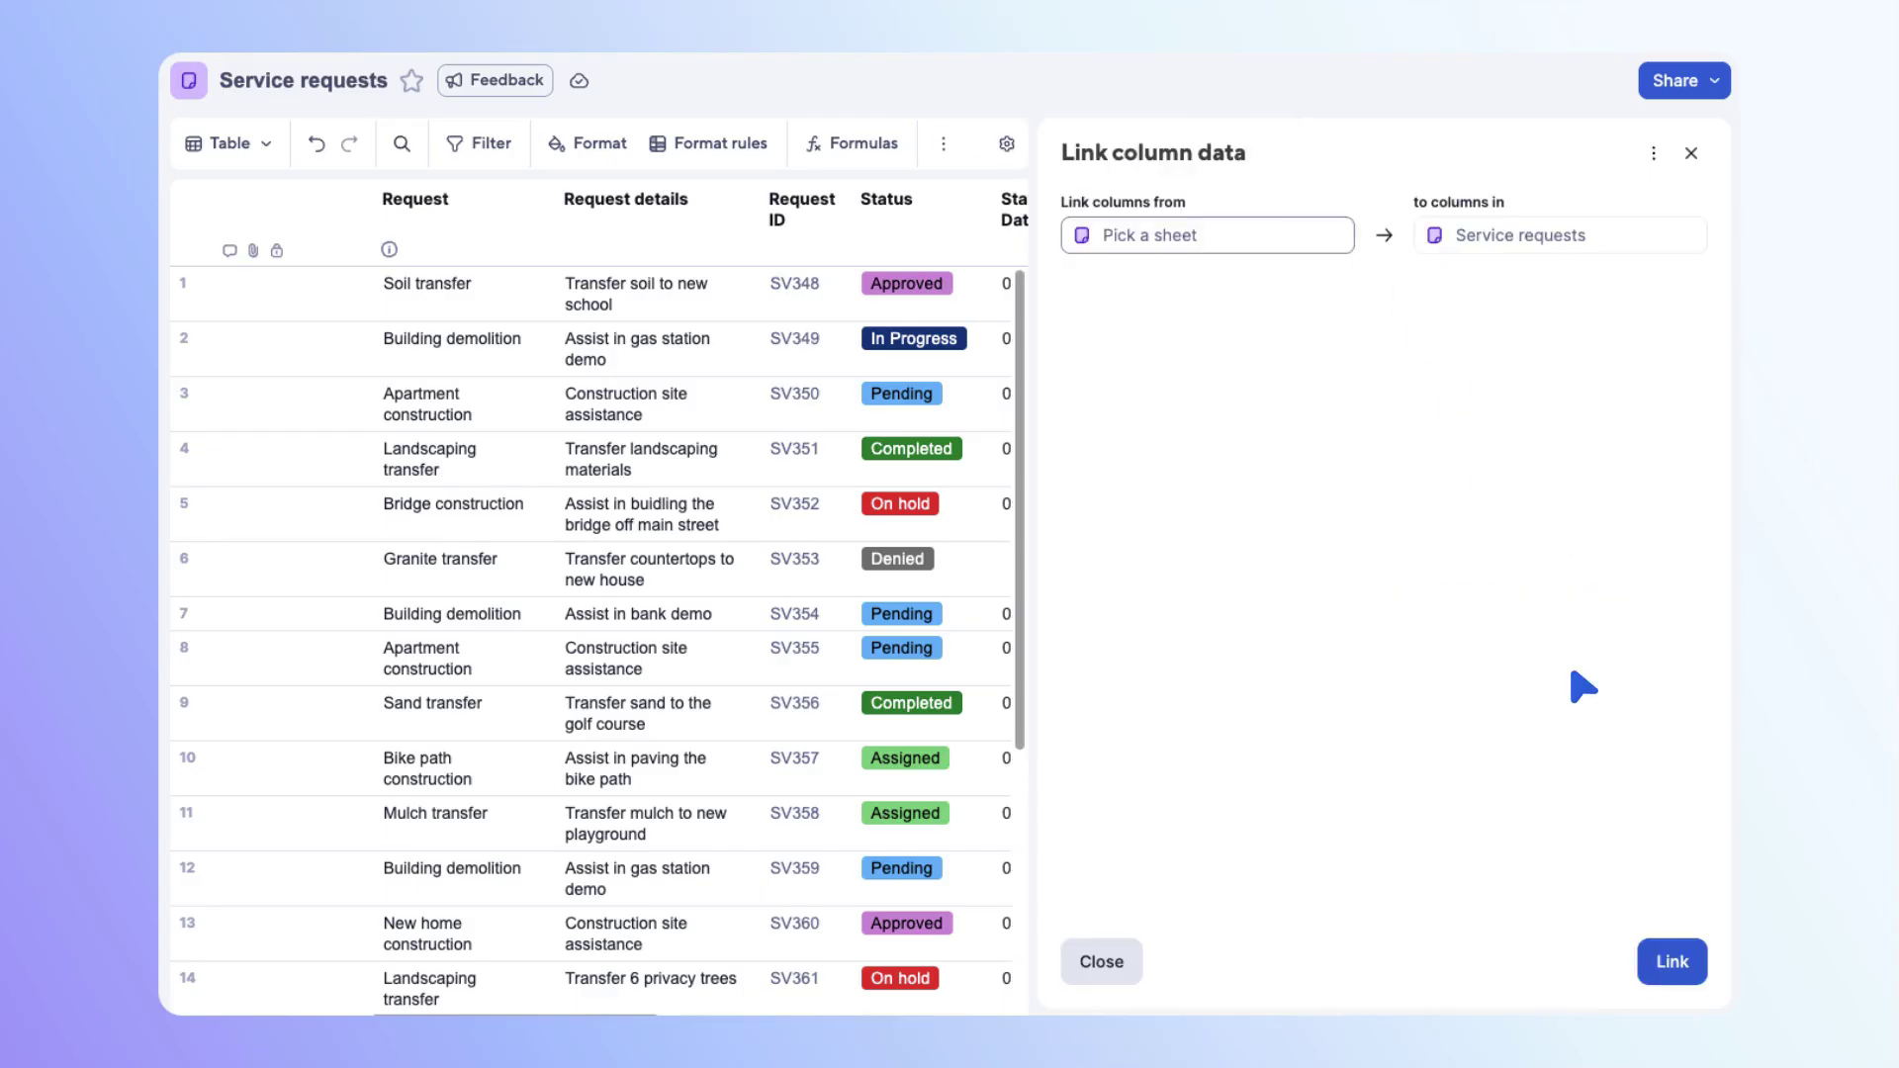
left_click(1292, 236)
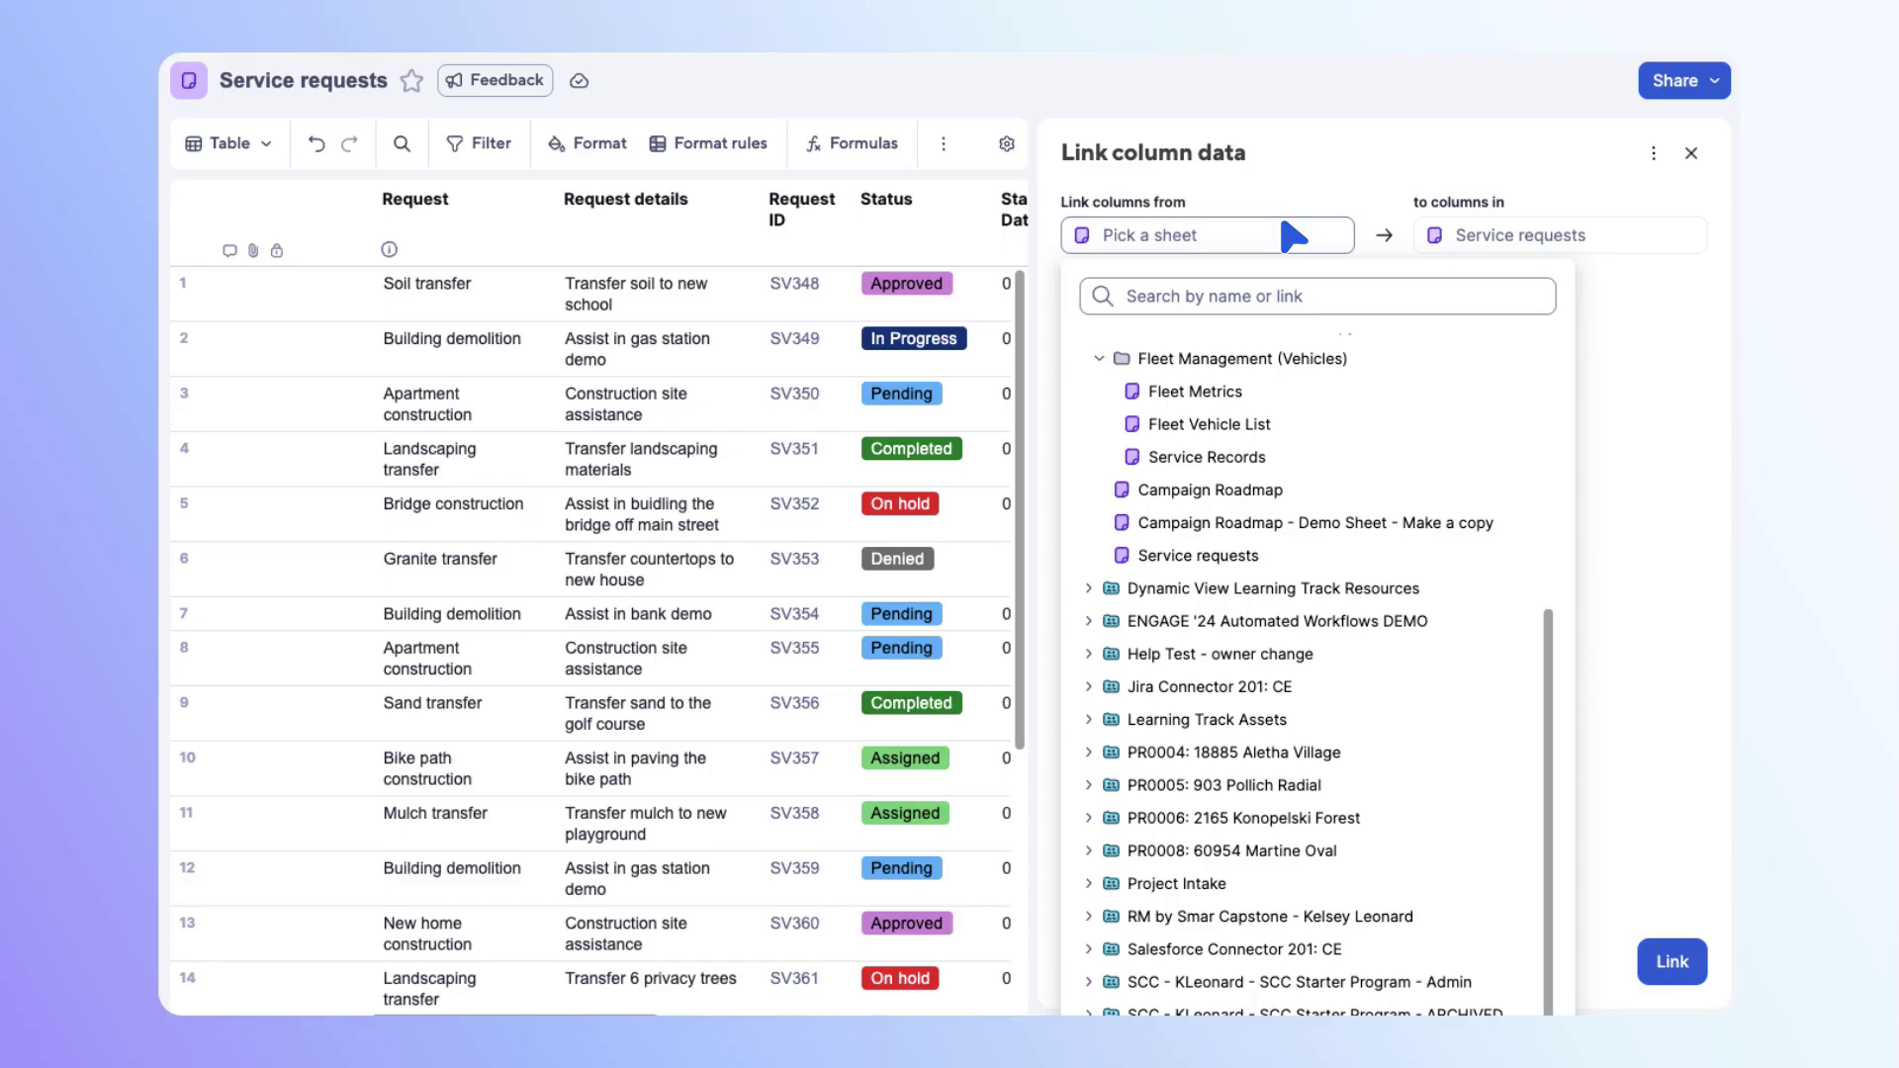
left_click(1270, 423)
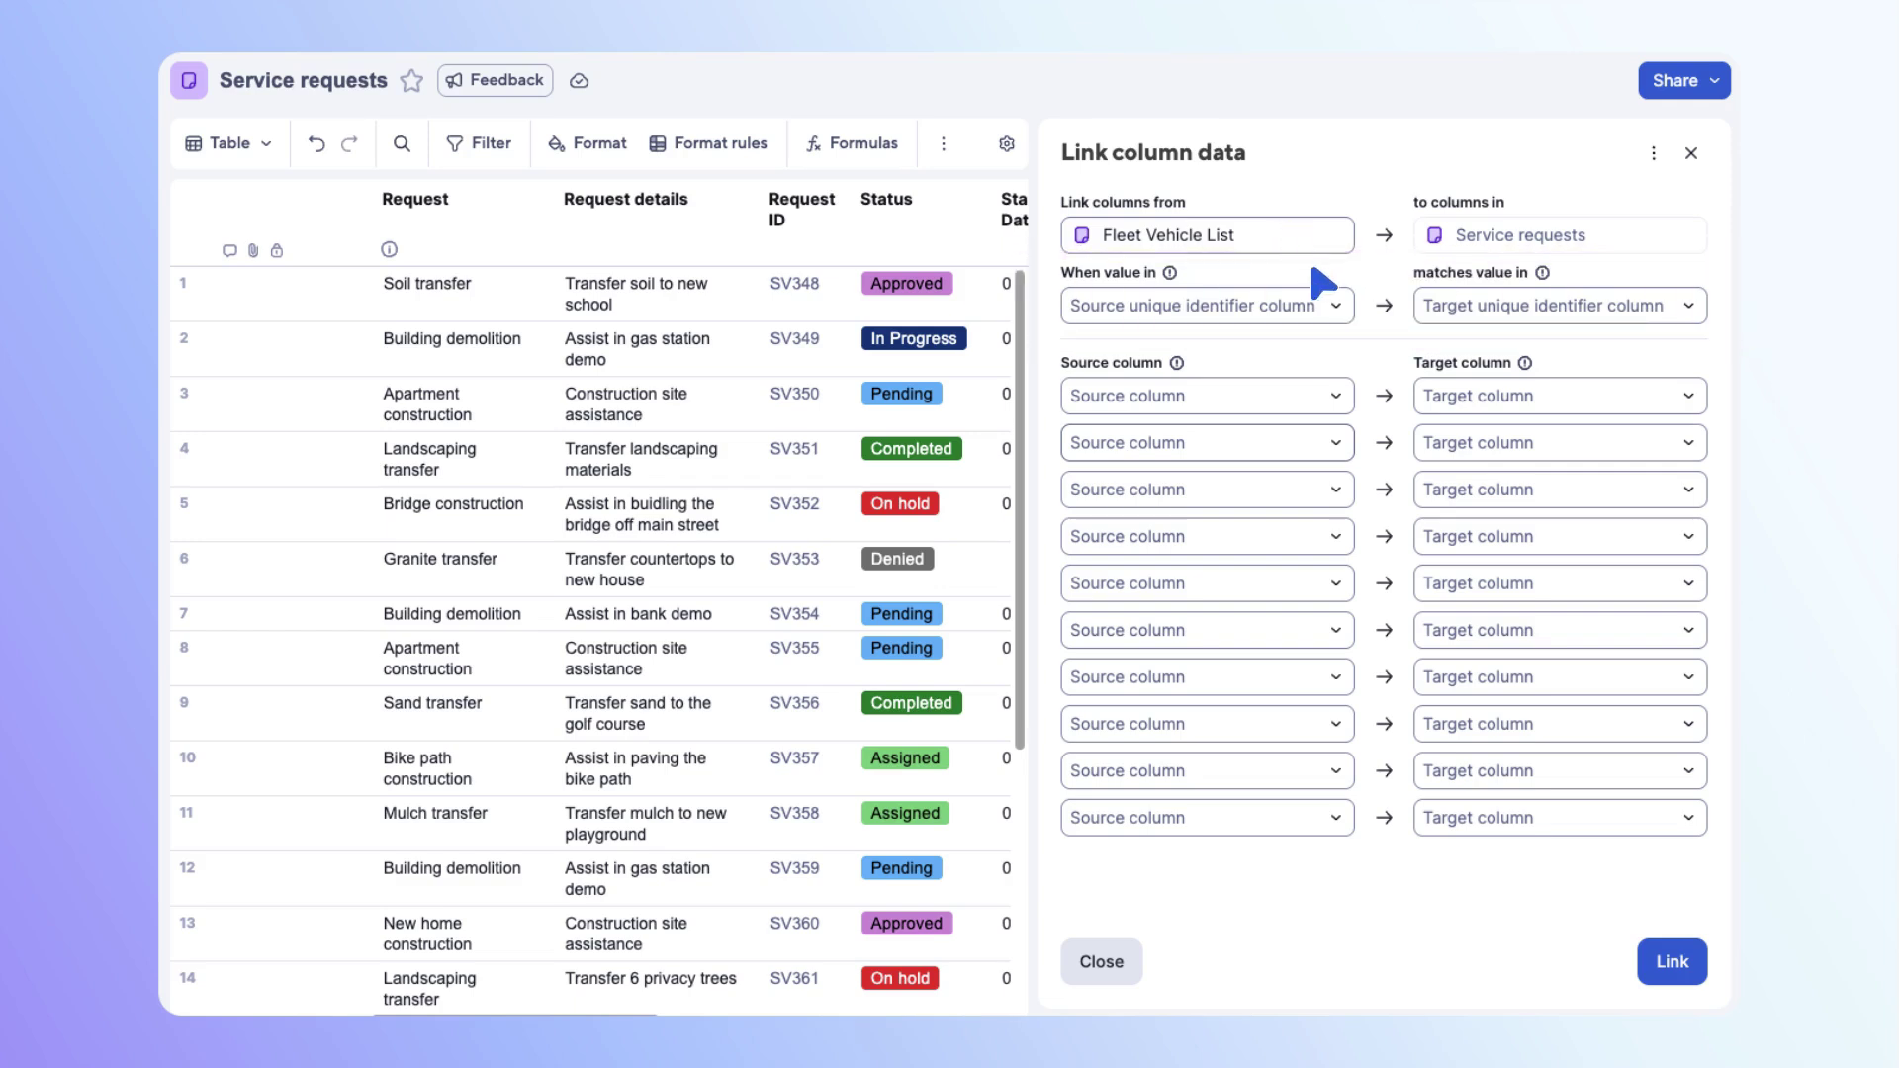
Match rows on Vehicle ID in both the source and this sheet
left_click(1336, 306)
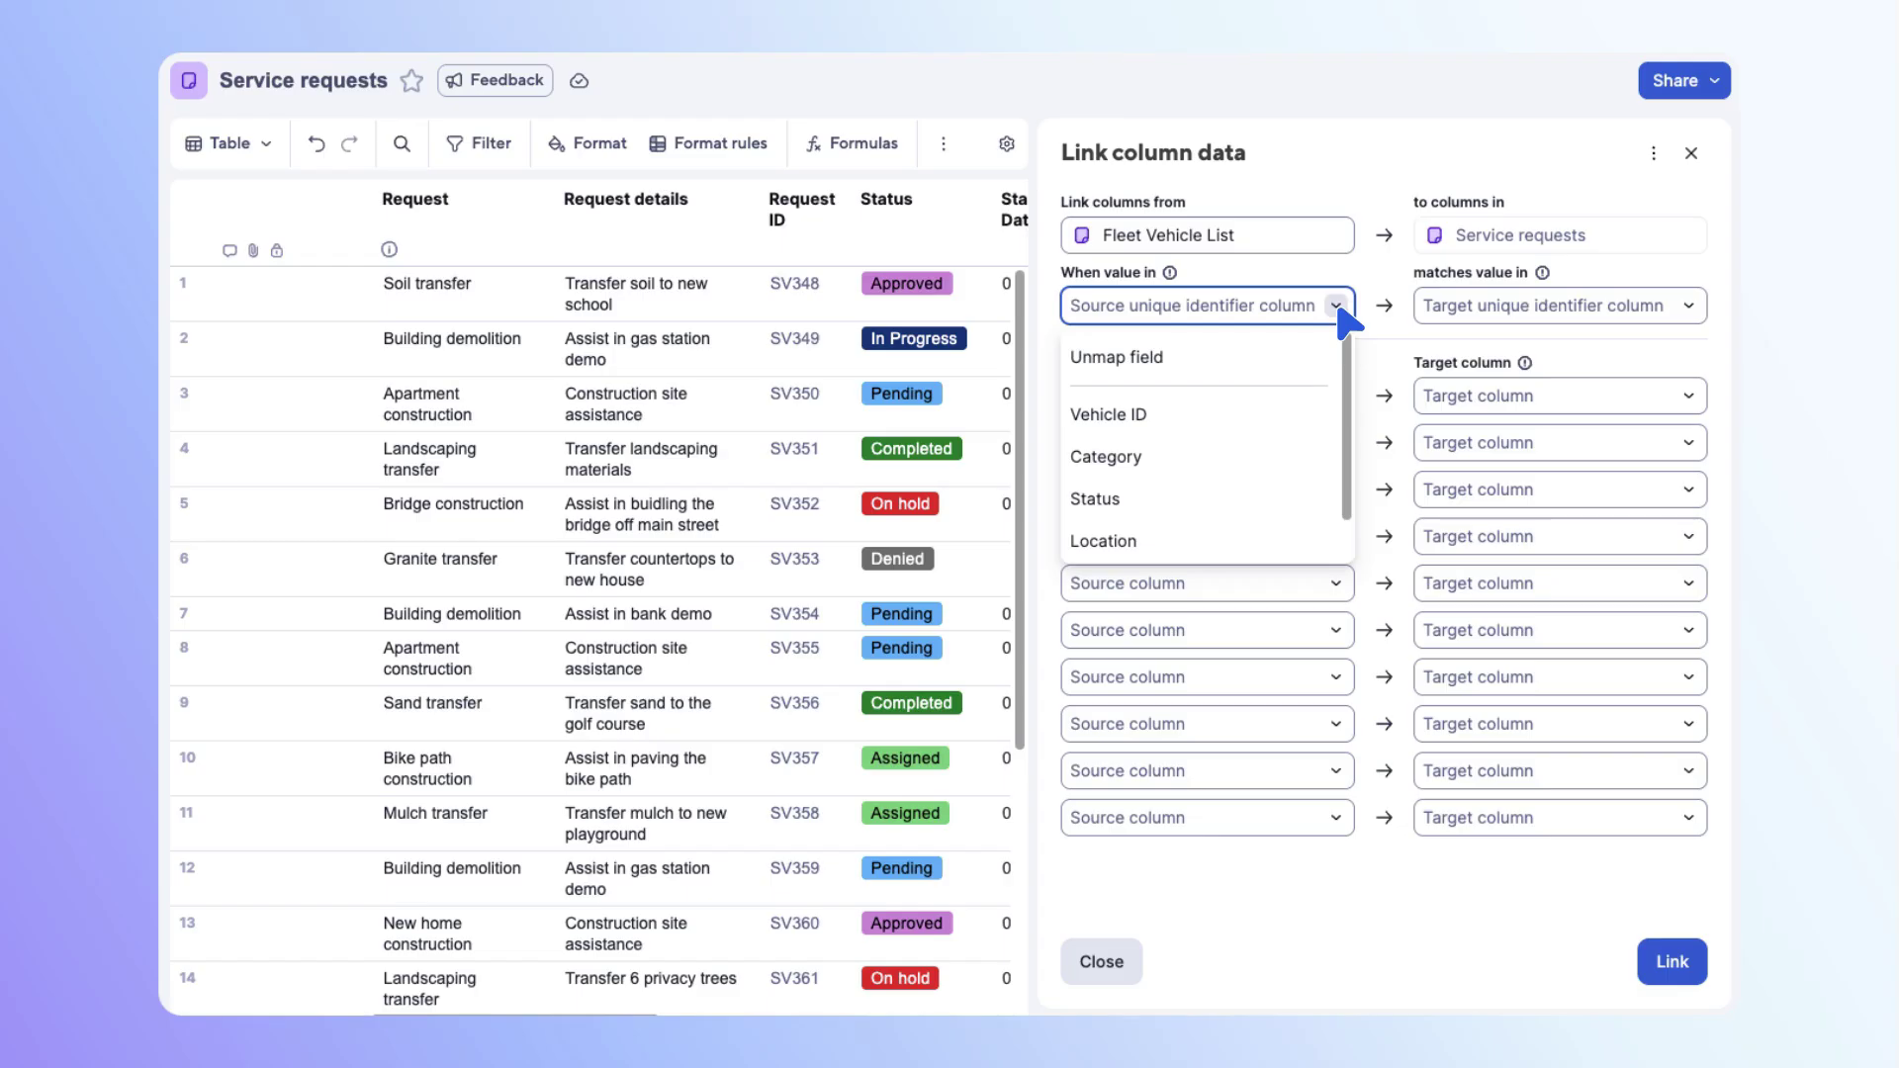
left_click(1175, 406)
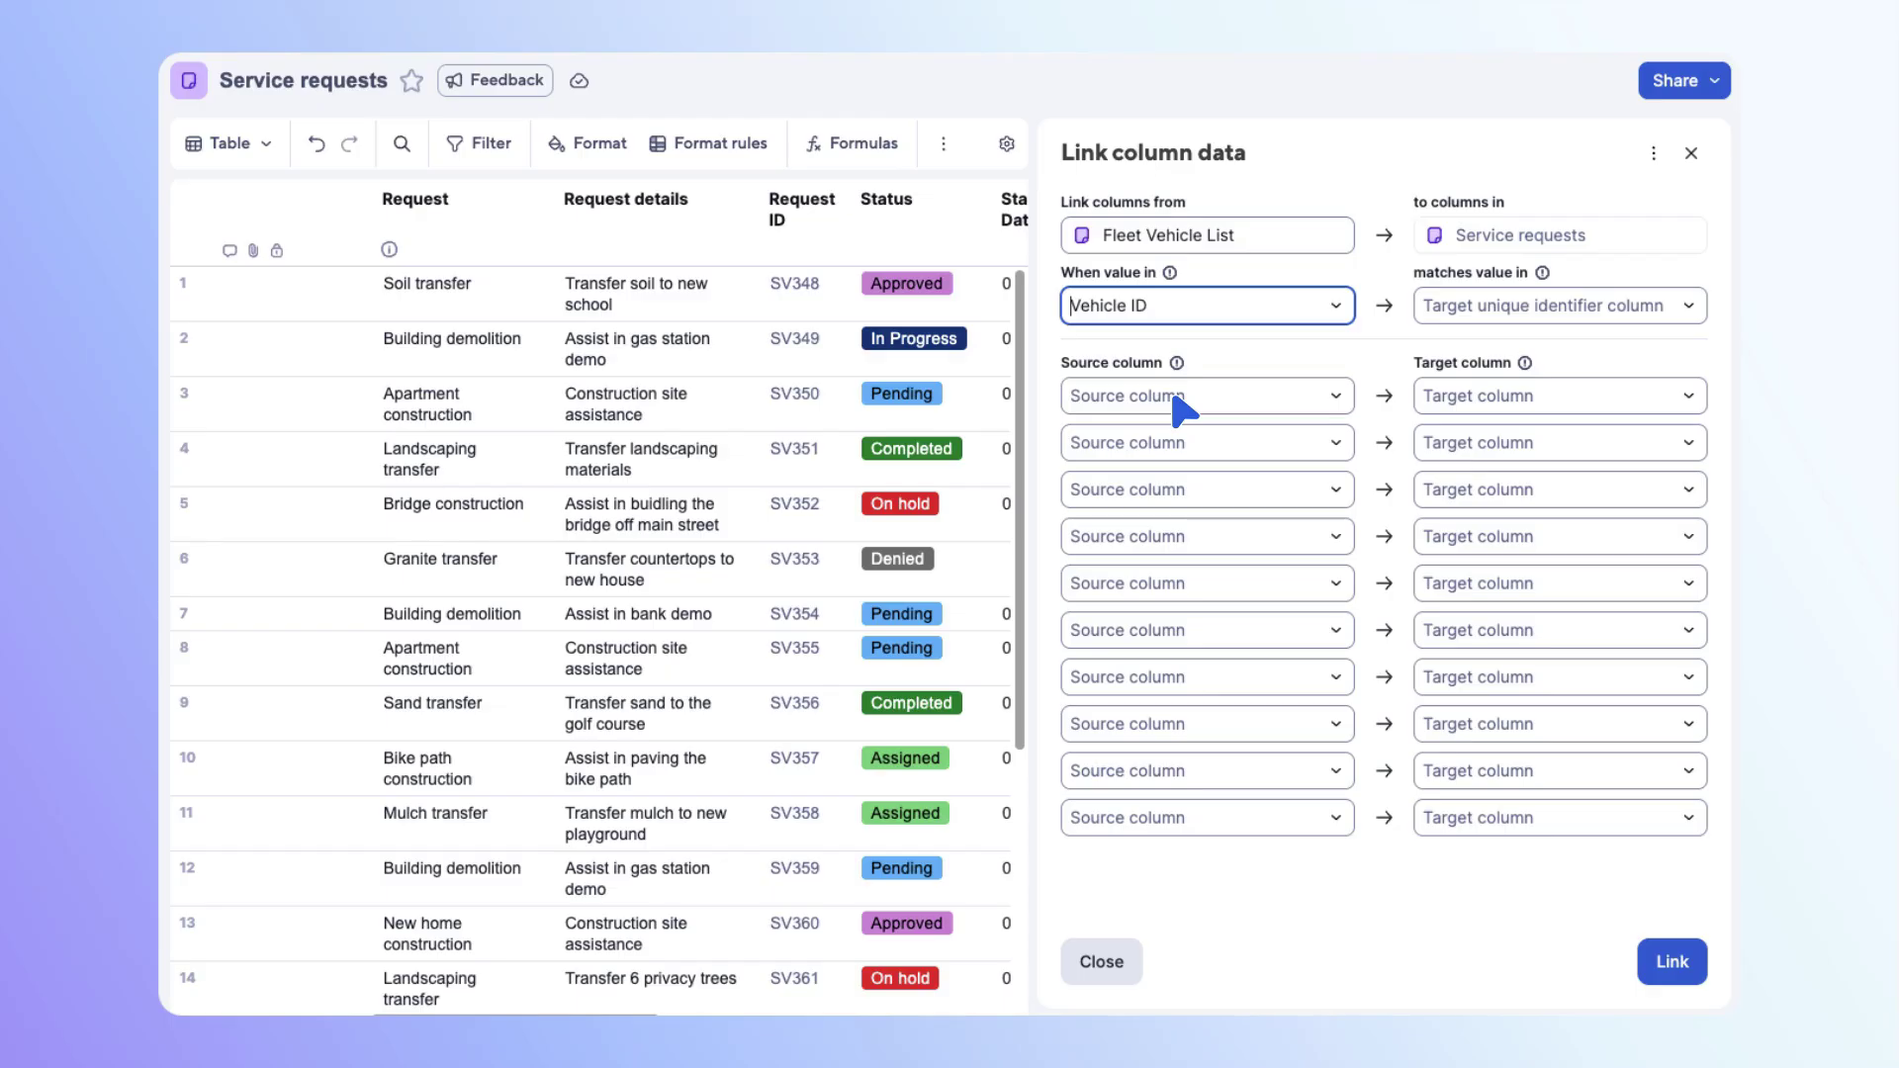
left_click(1684, 305)
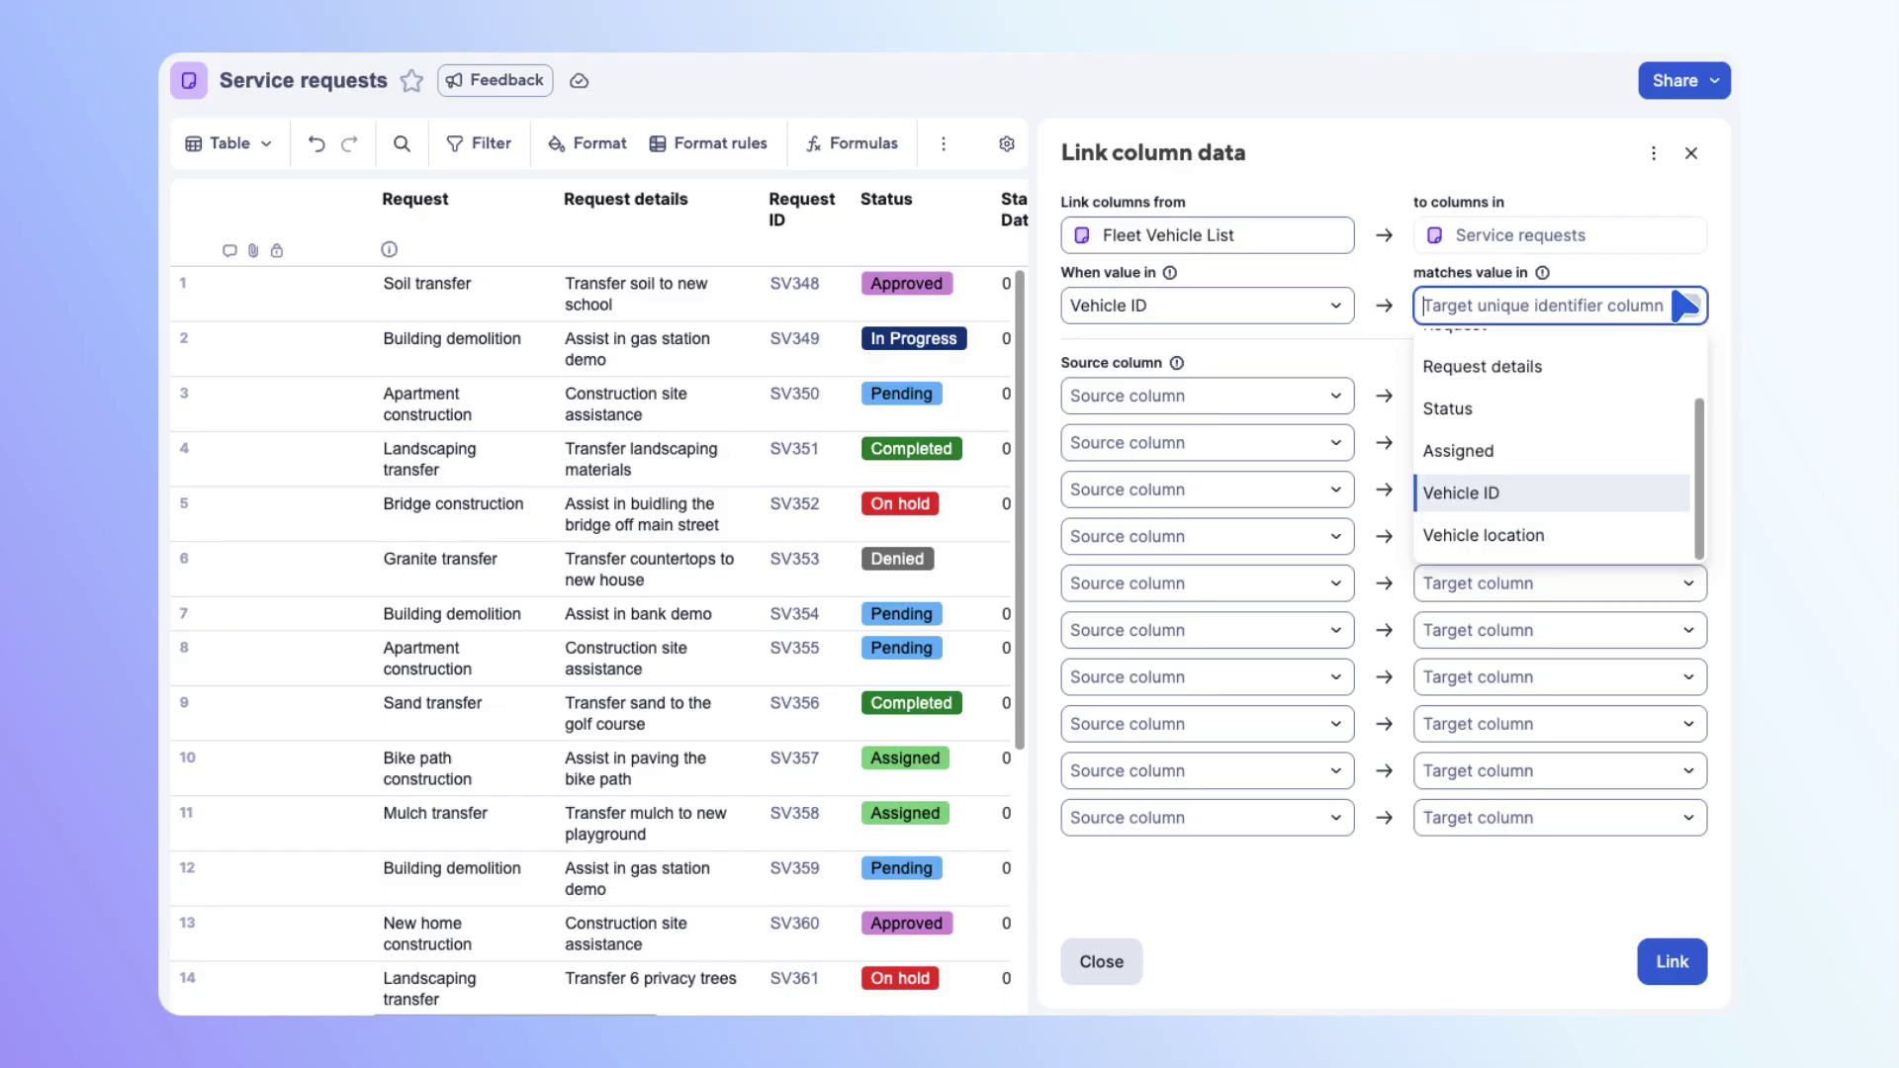
left_click(1534, 492)
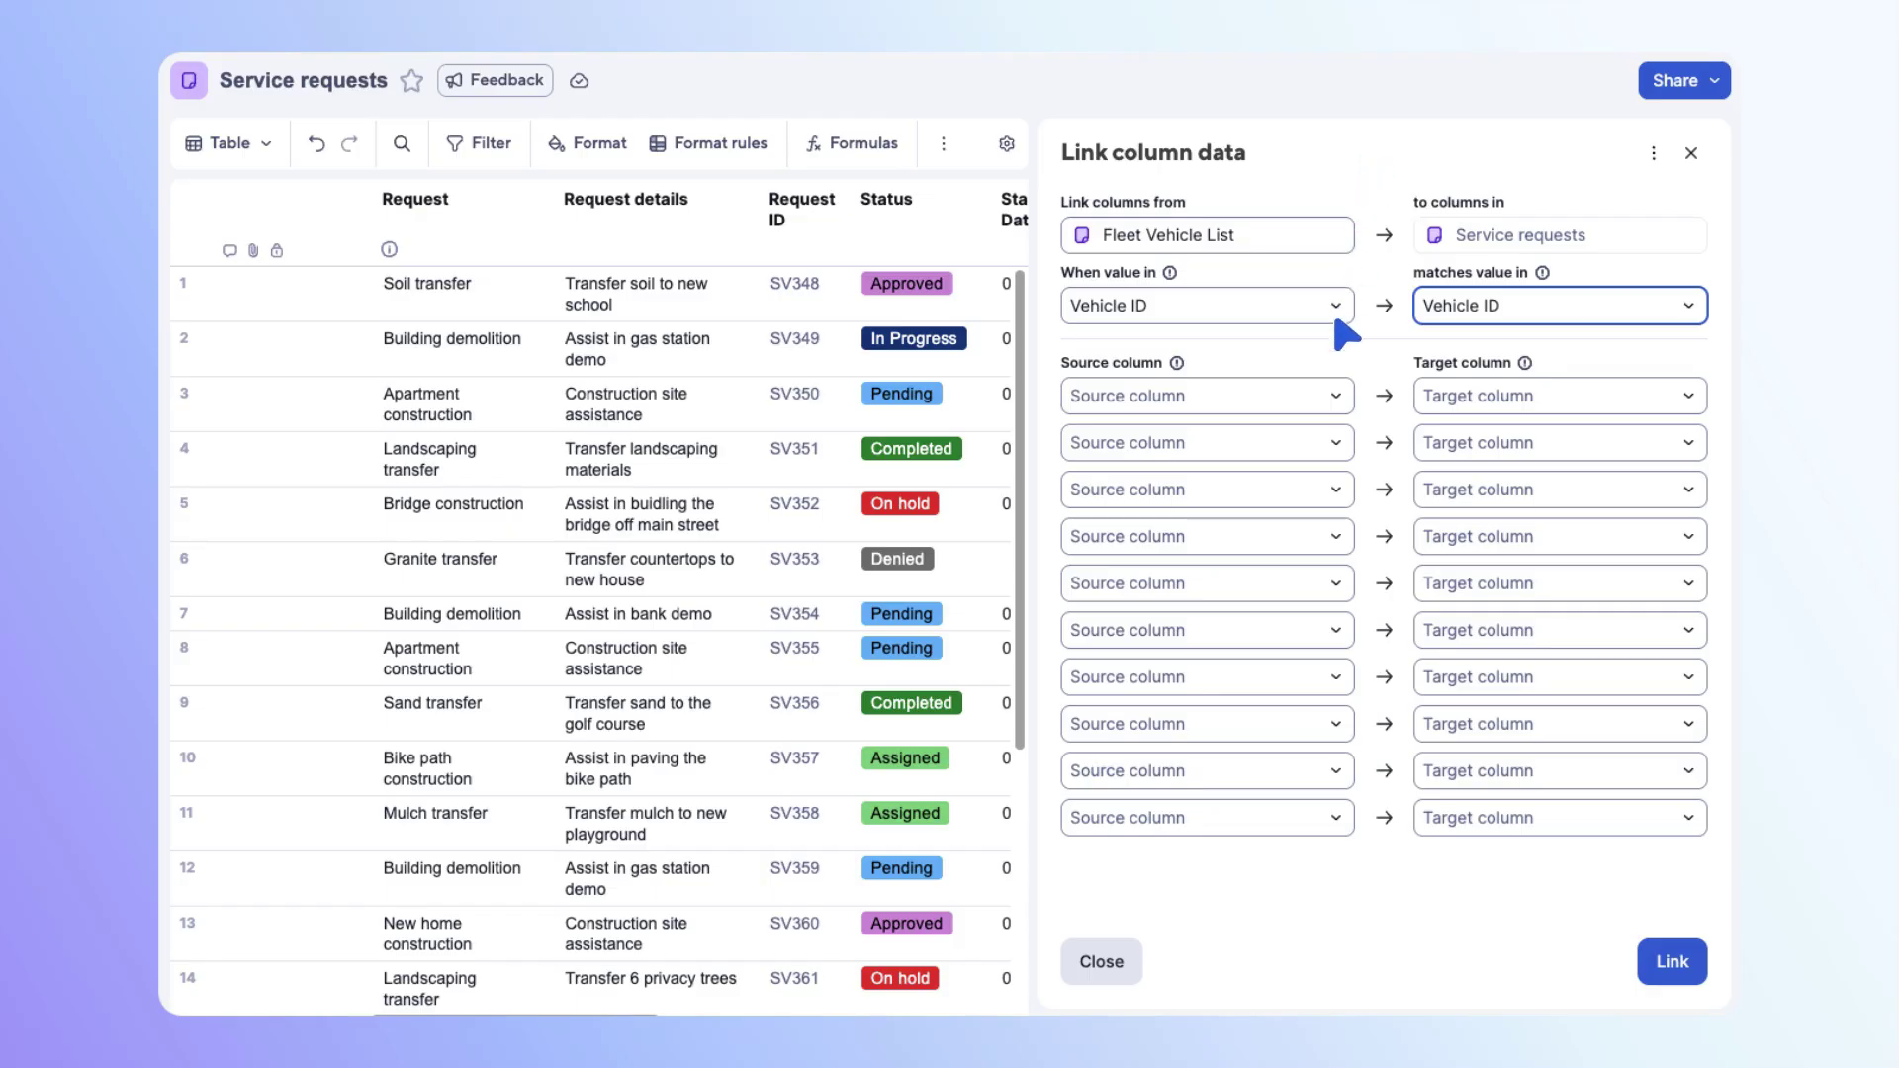
Map the source Location column to the Vehicle location column
left_click(1330, 396)
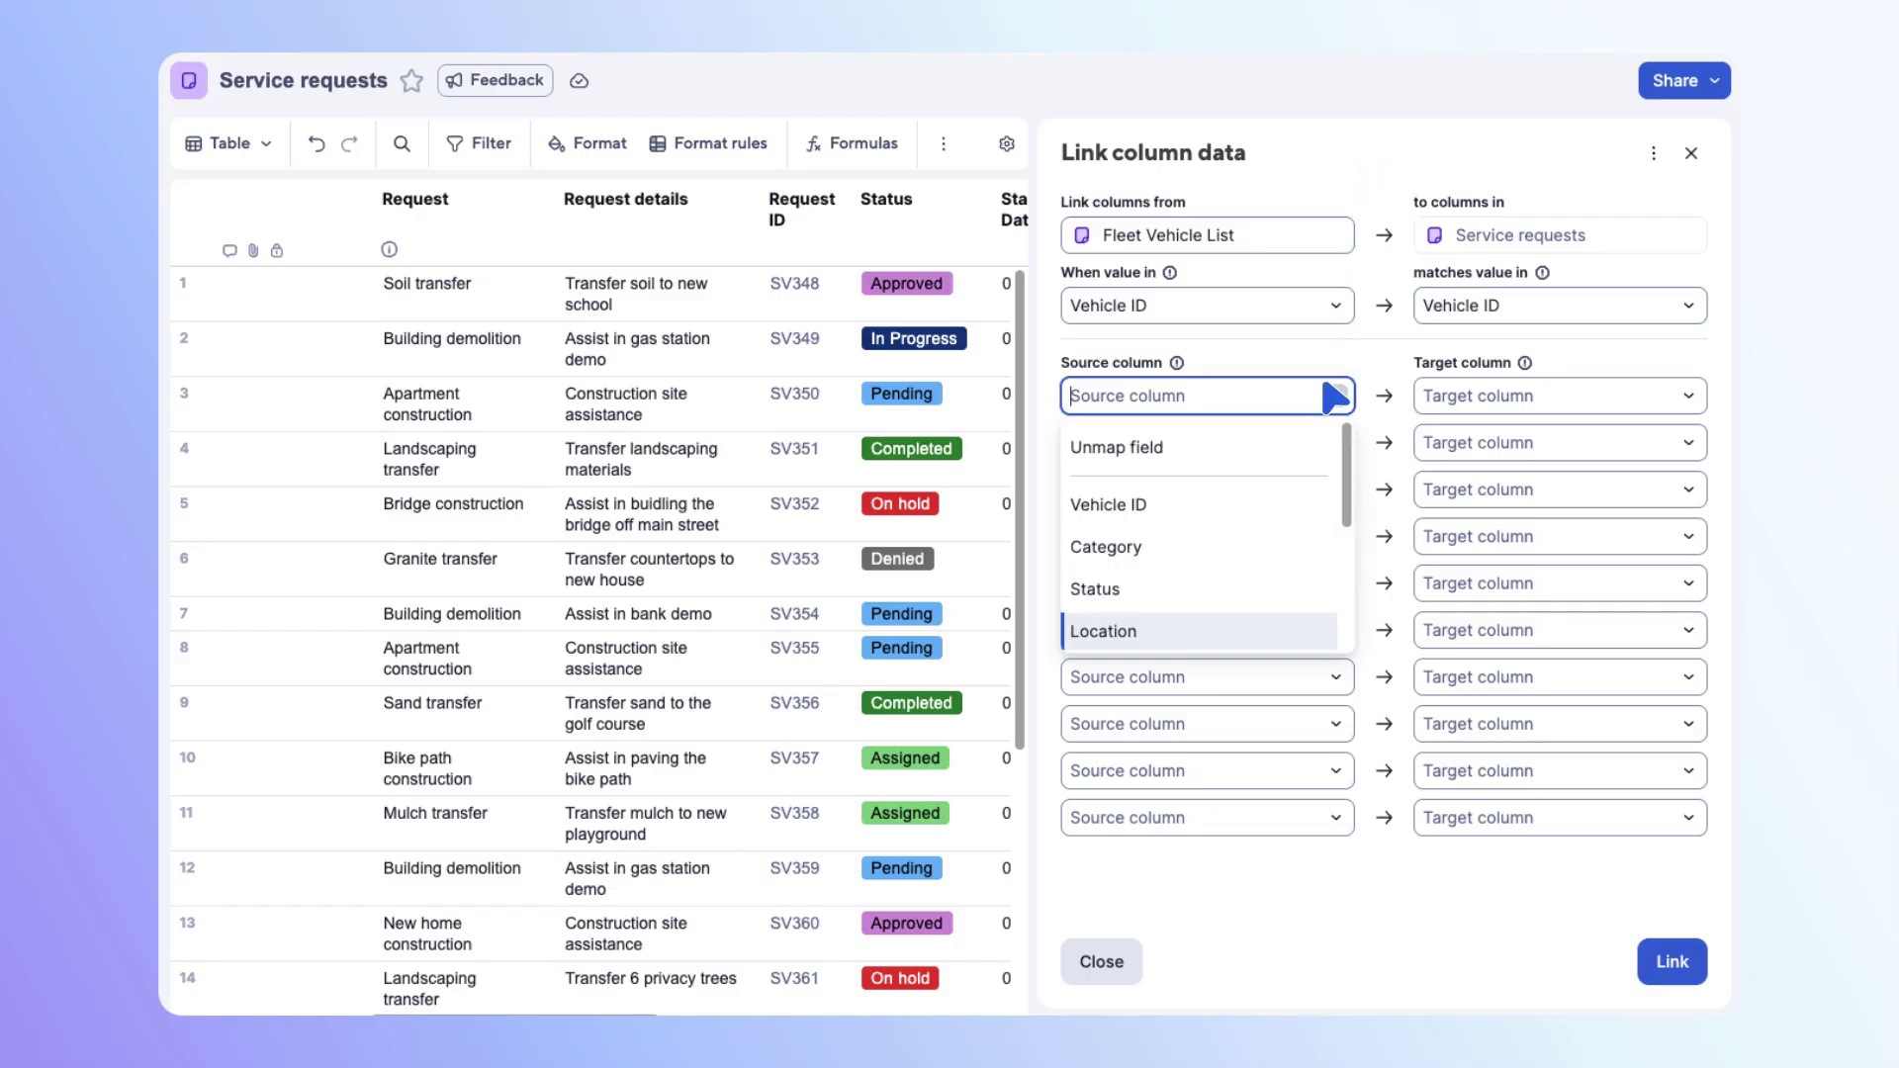
left_click(1160, 623)
left_click(1677, 396)
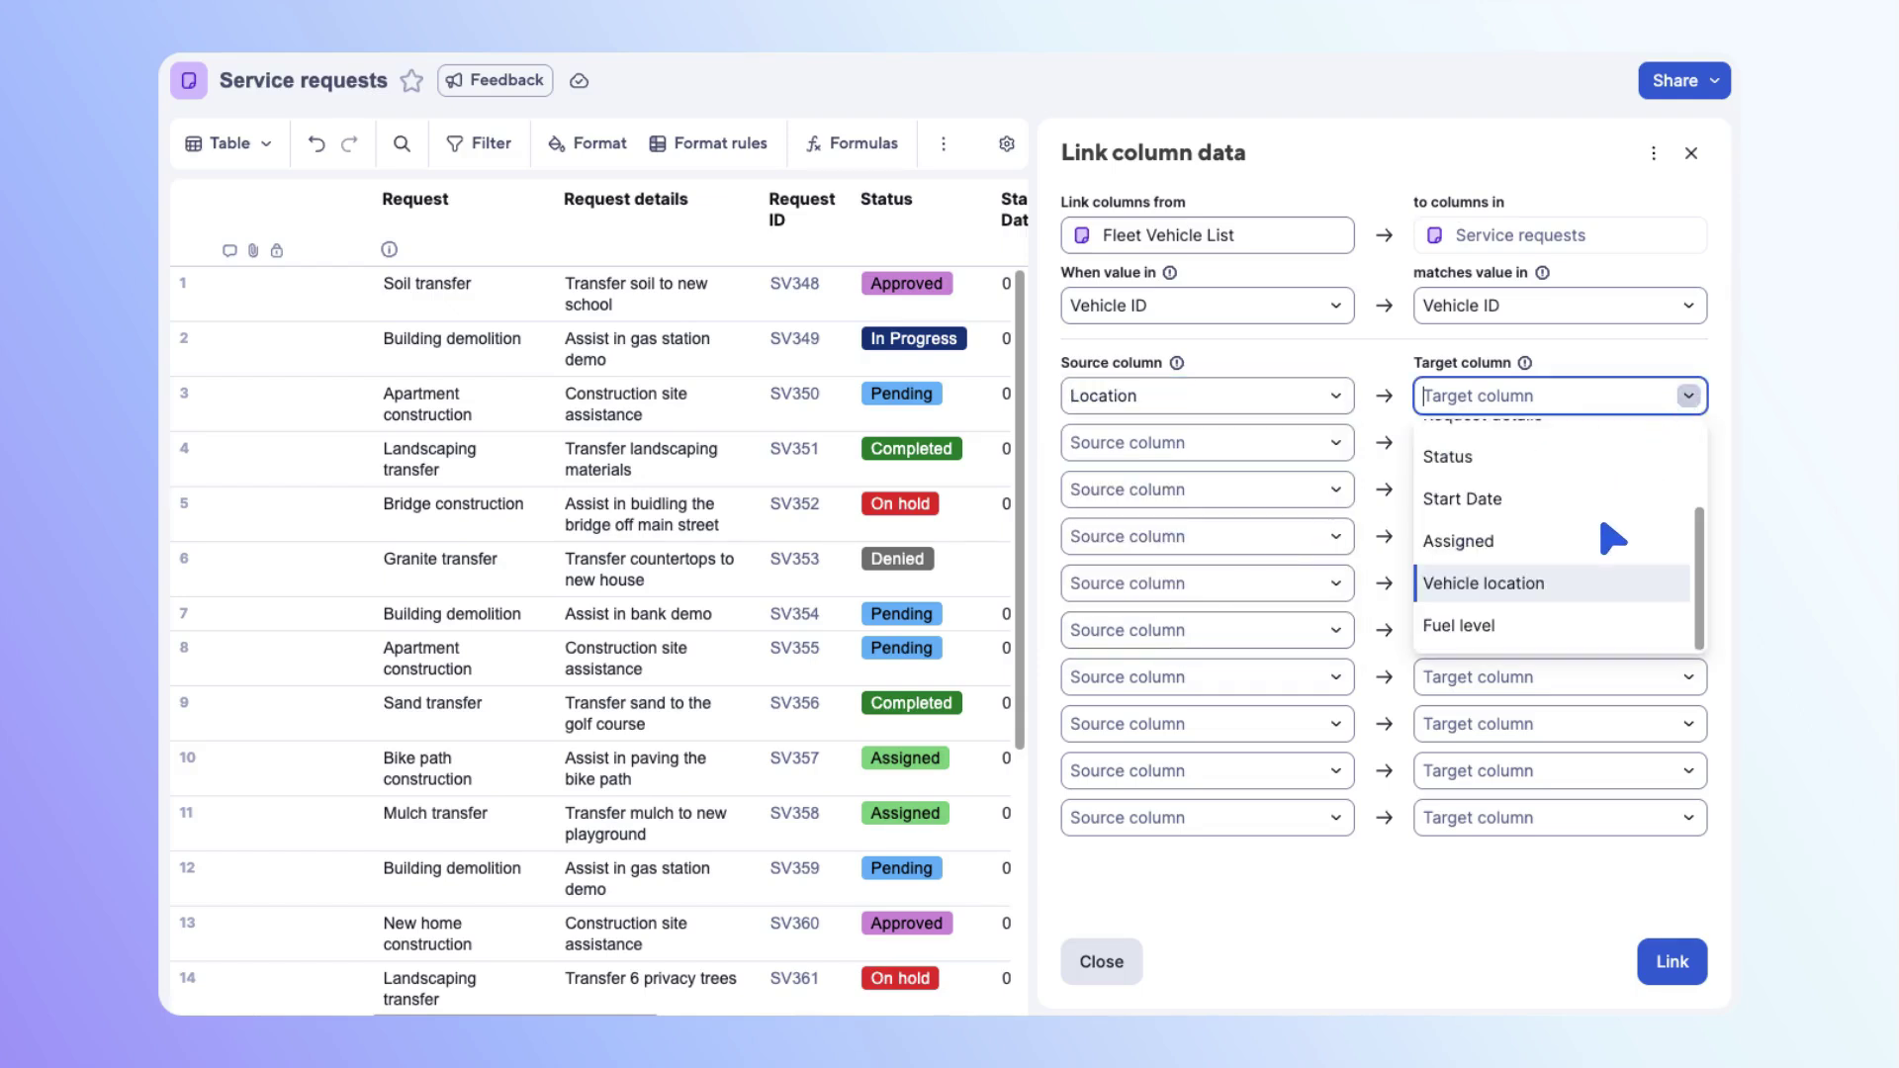
left_click(1575, 581)
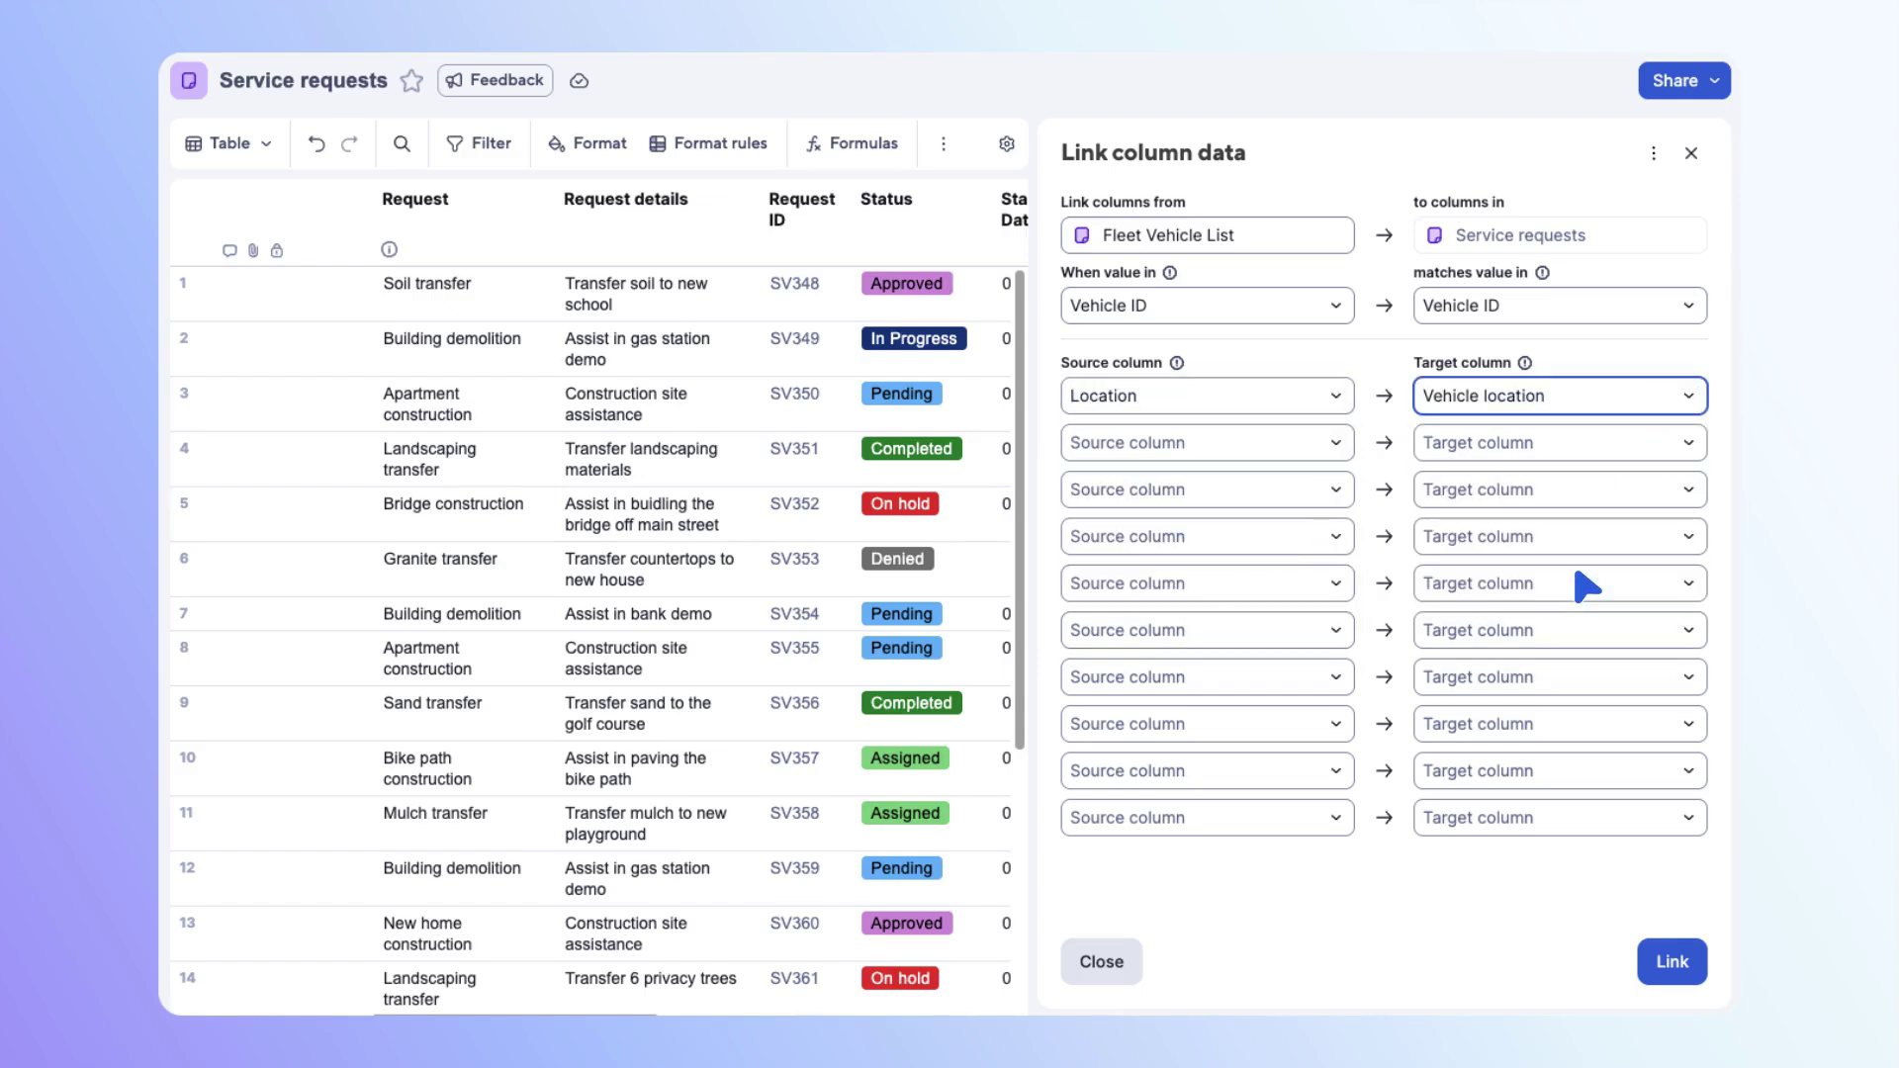
Map the source Fuel Level column to the Fuel level column
left_click(1338, 443)
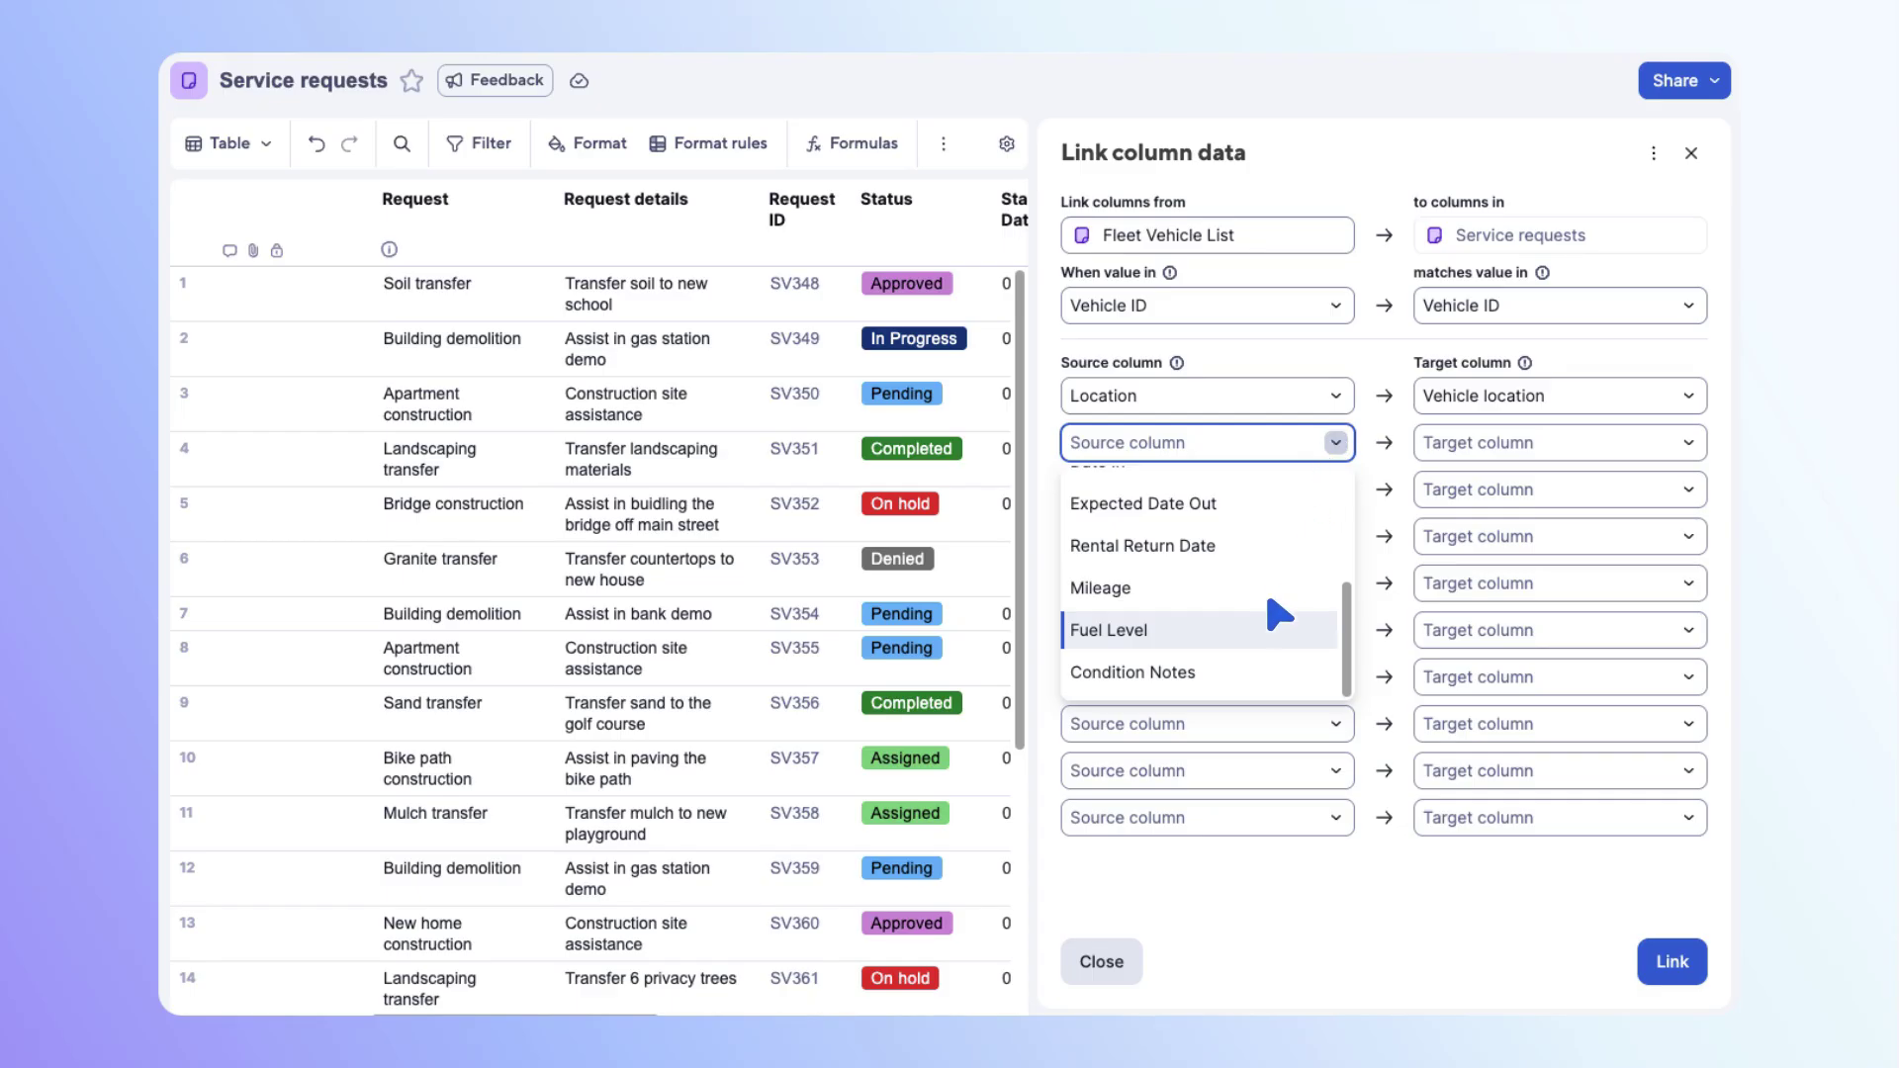
left_click(1264, 625)
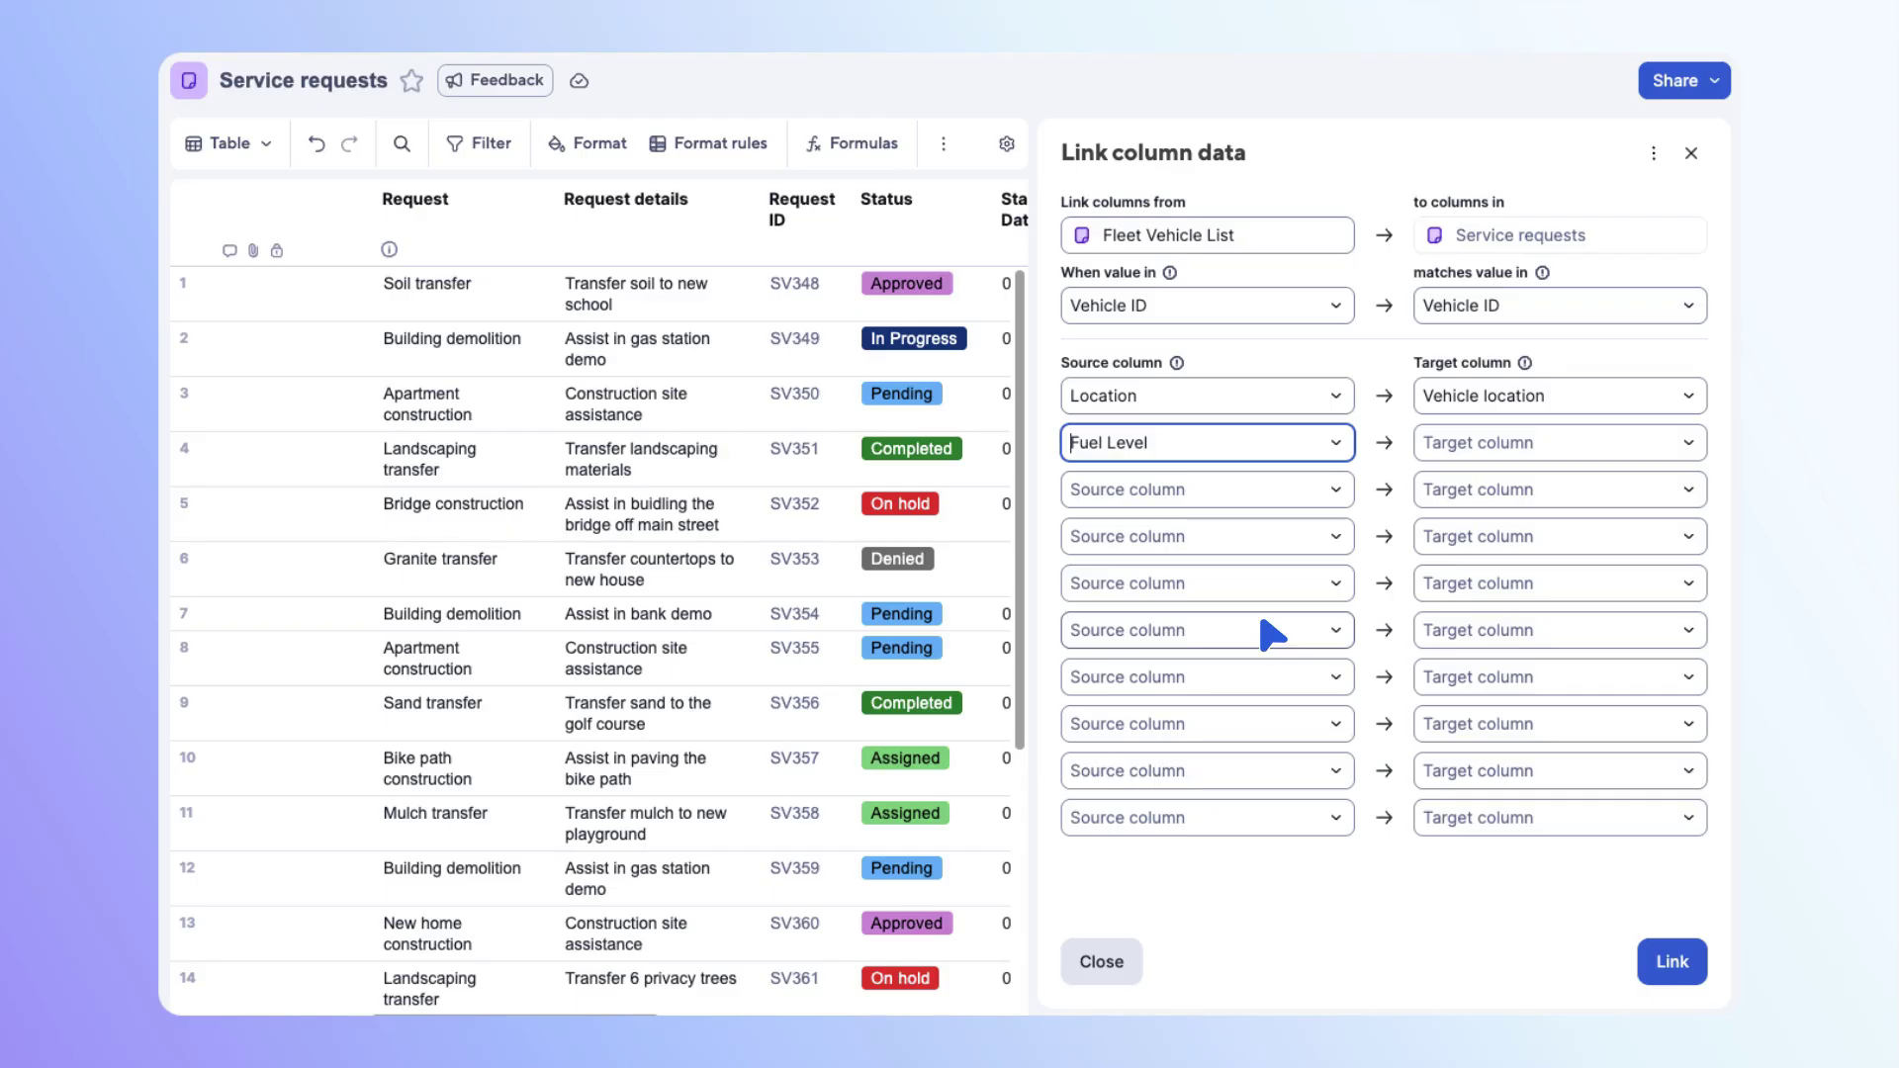
left_click(1682, 435)
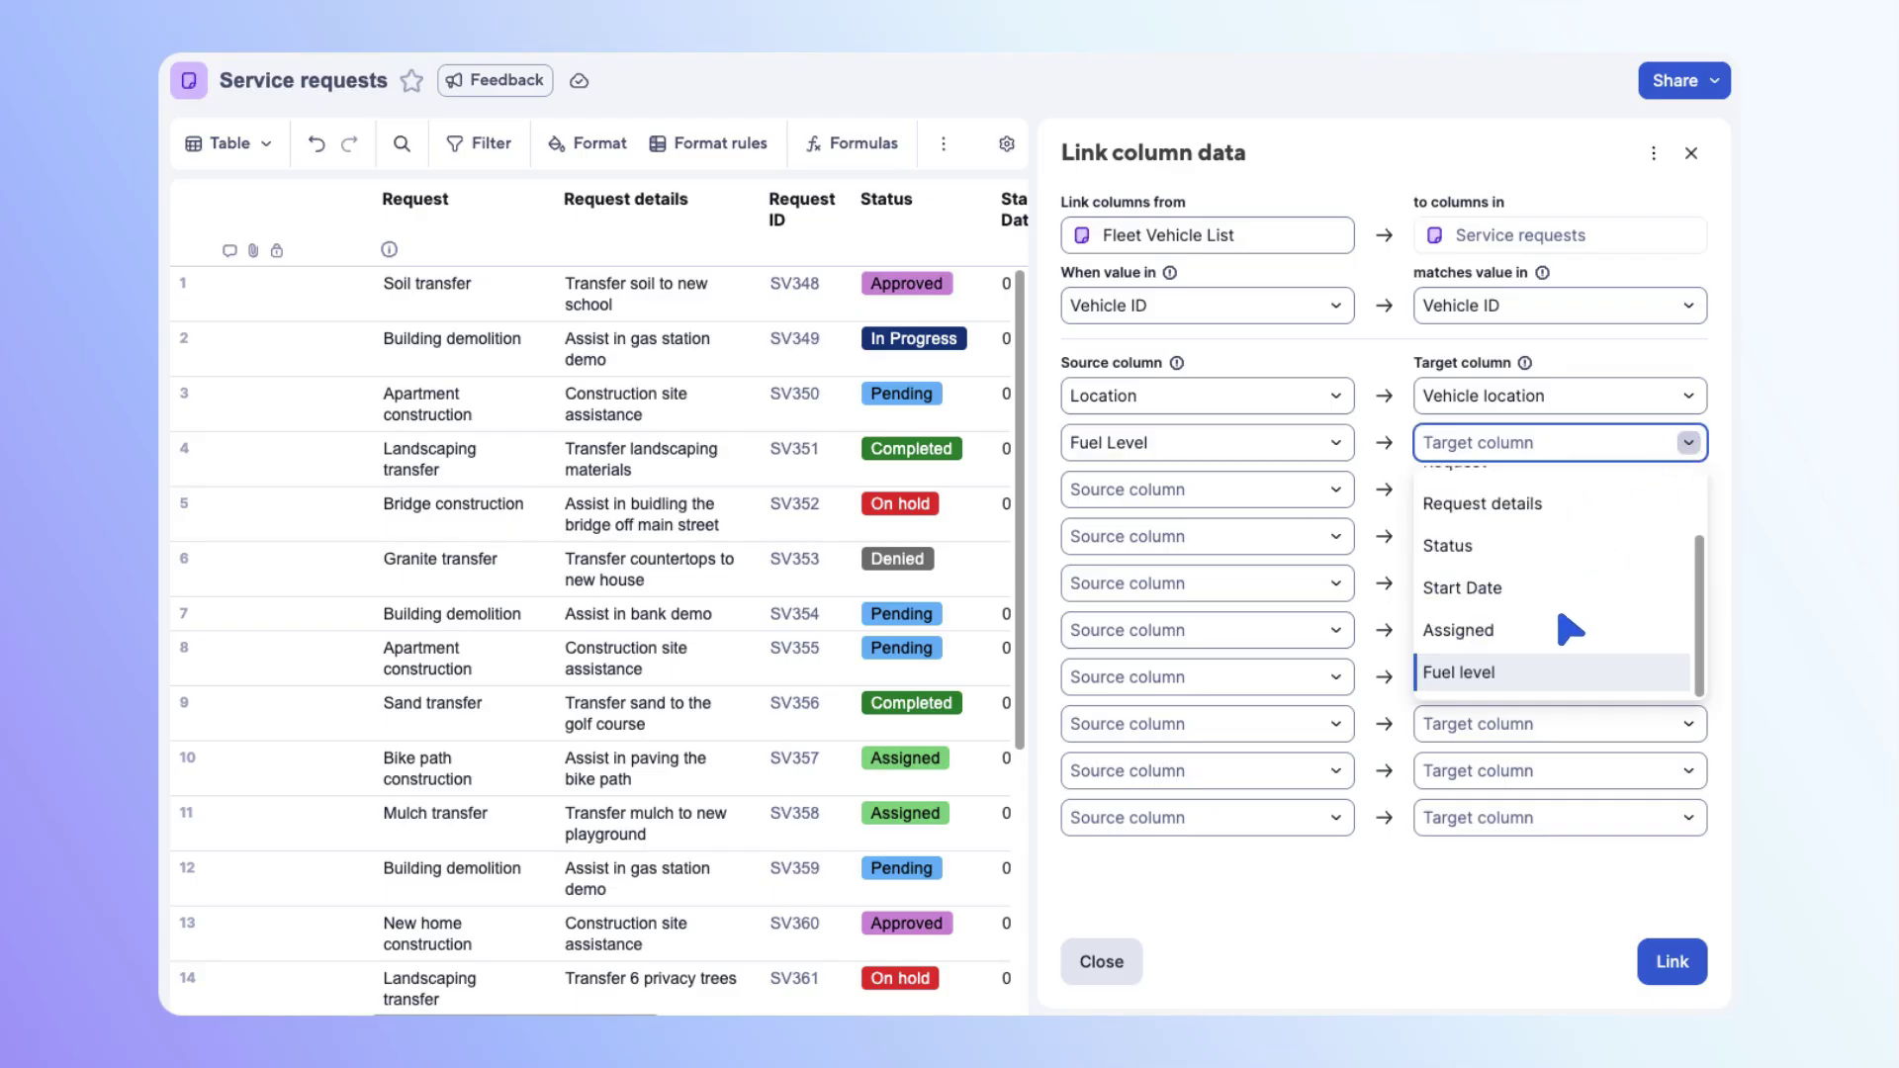
left_click(1539, 675)
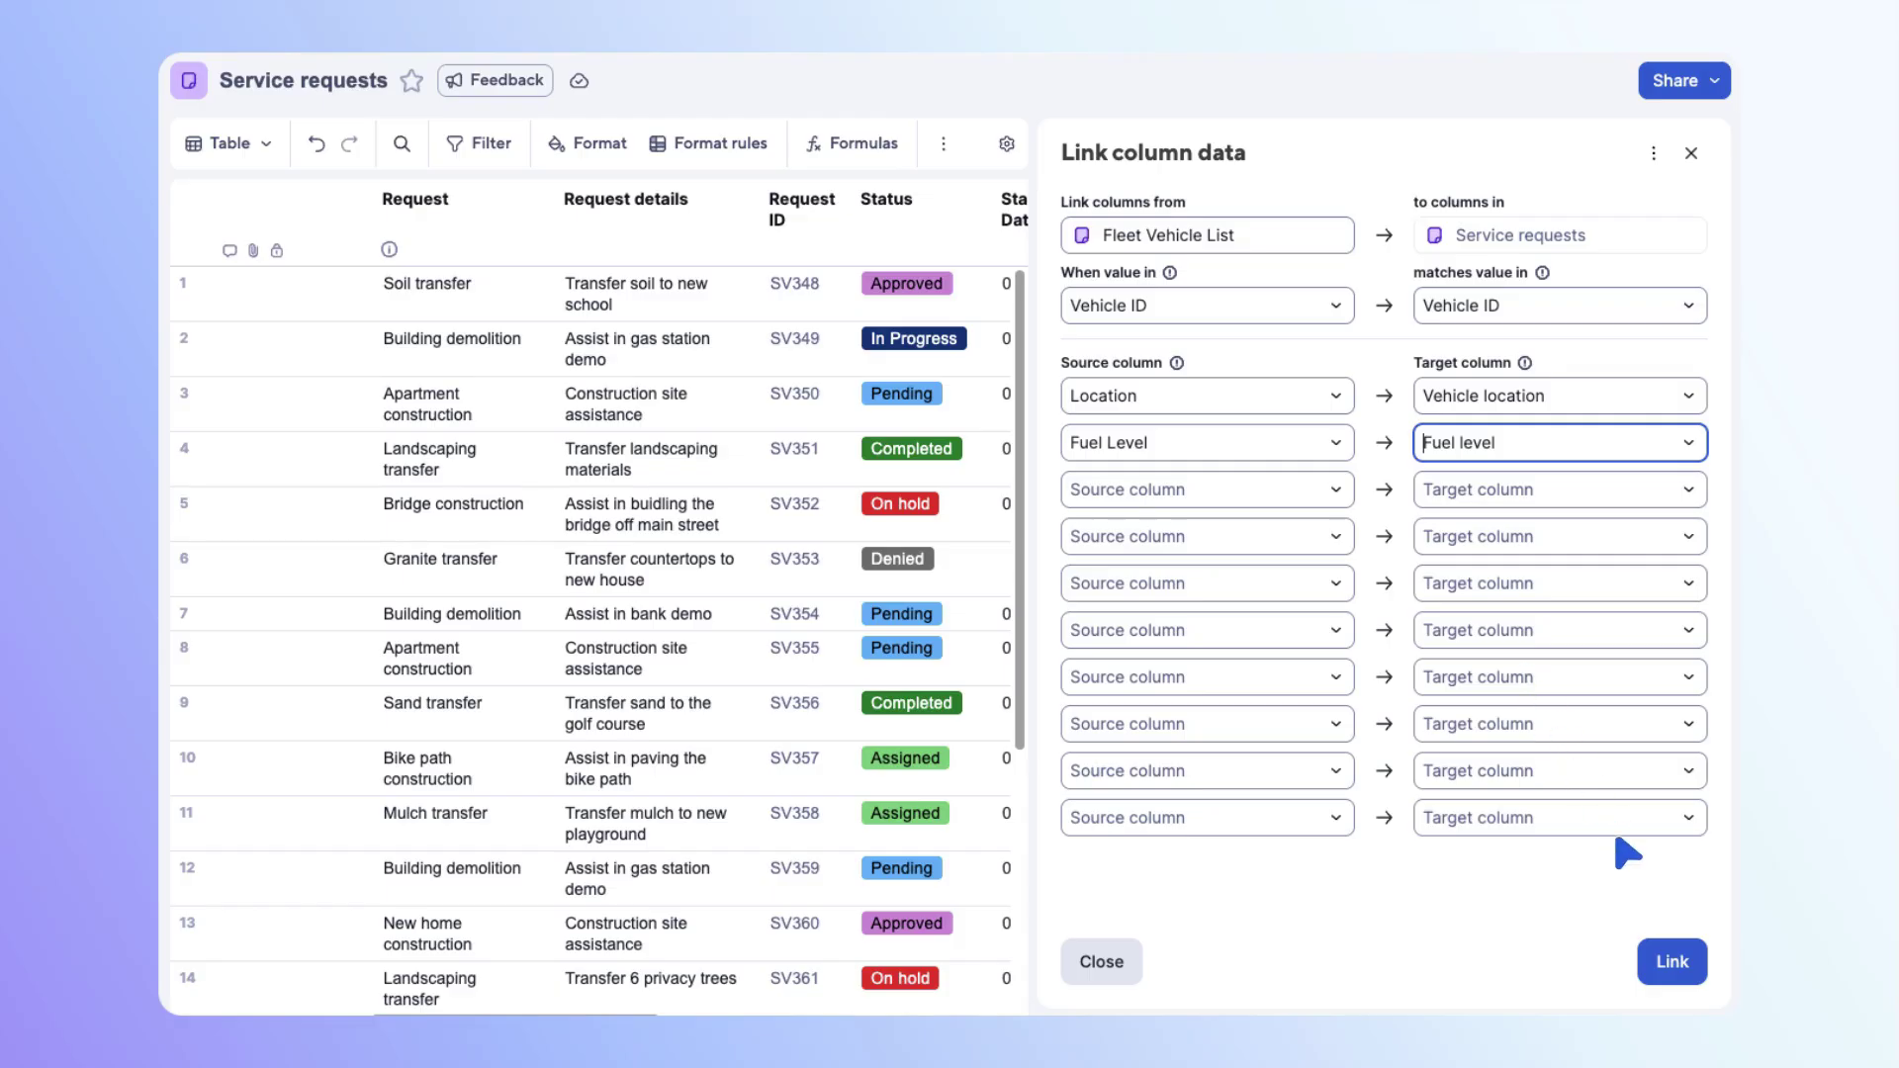
Create the Fleet Vehicle List link, check its options, and close the Data links panel
left_click(1679, 963)
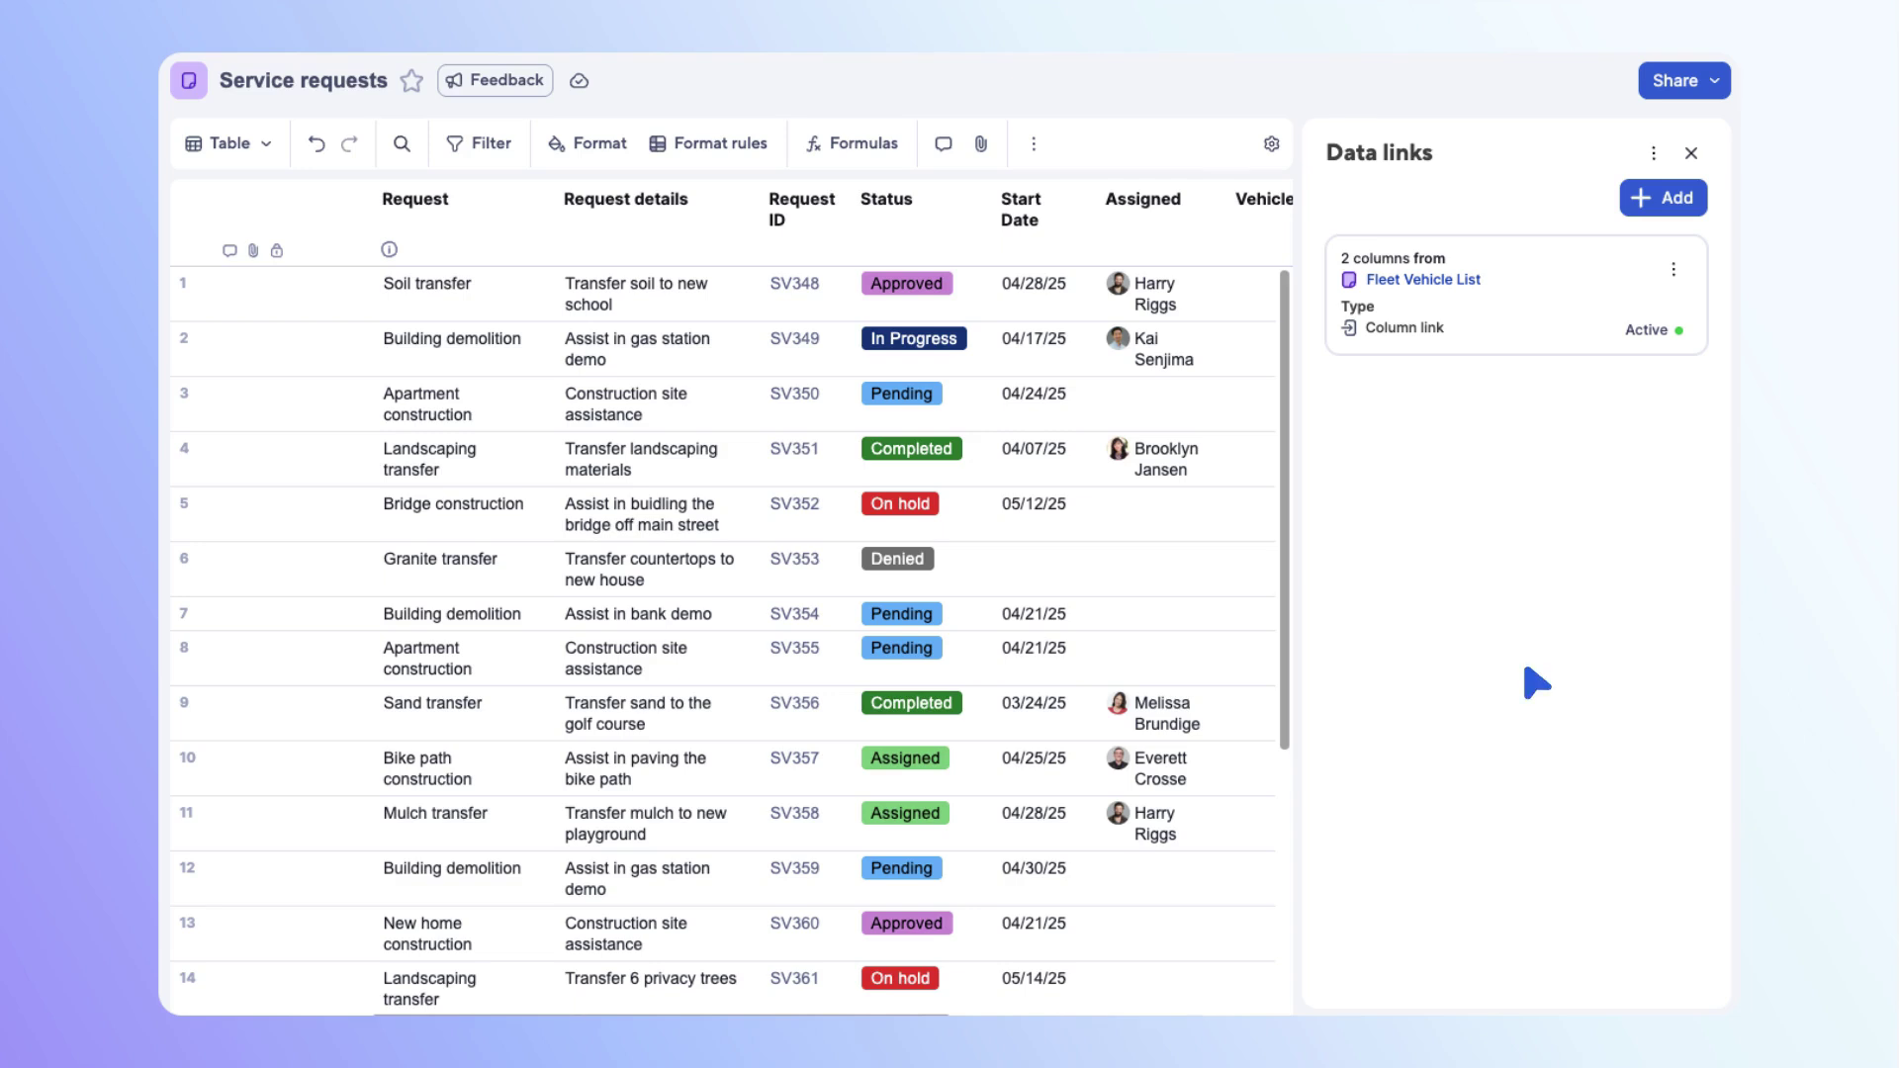
left_click(1675, 282)
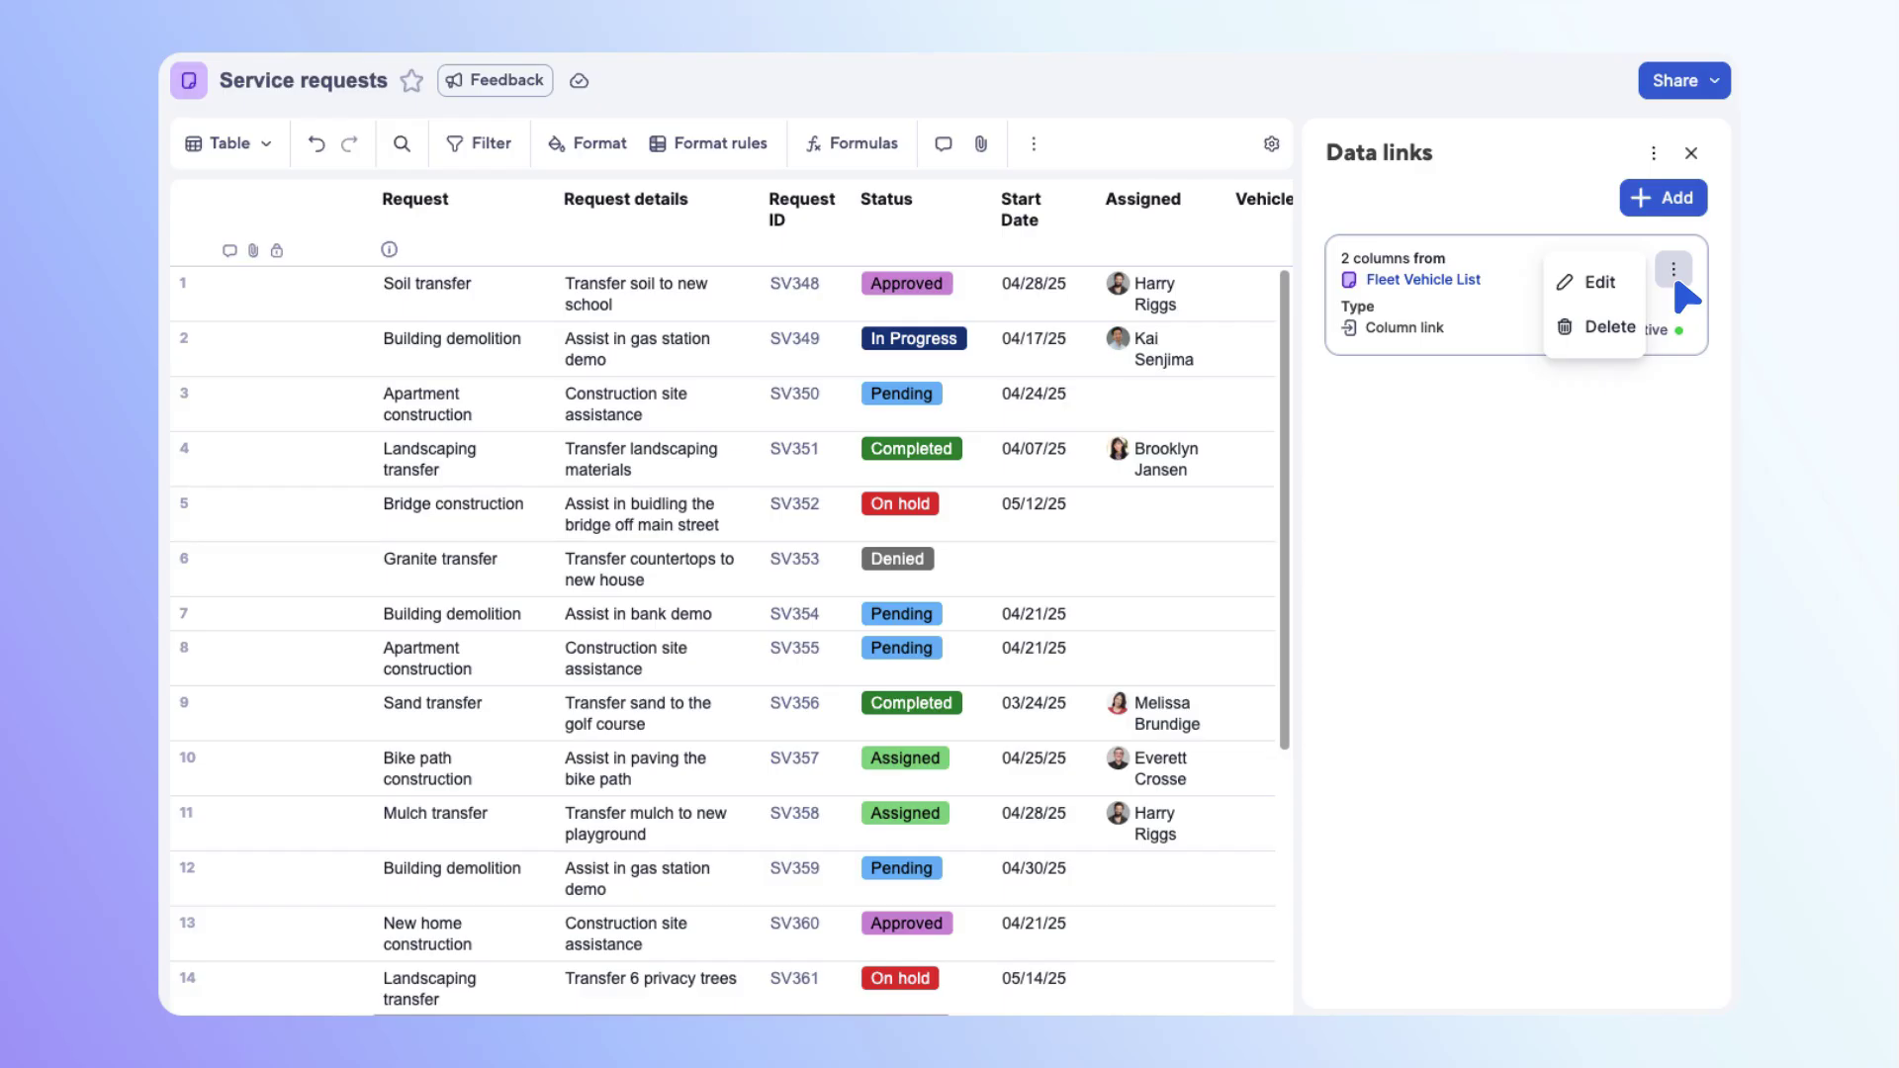
left_click(1676, 284)
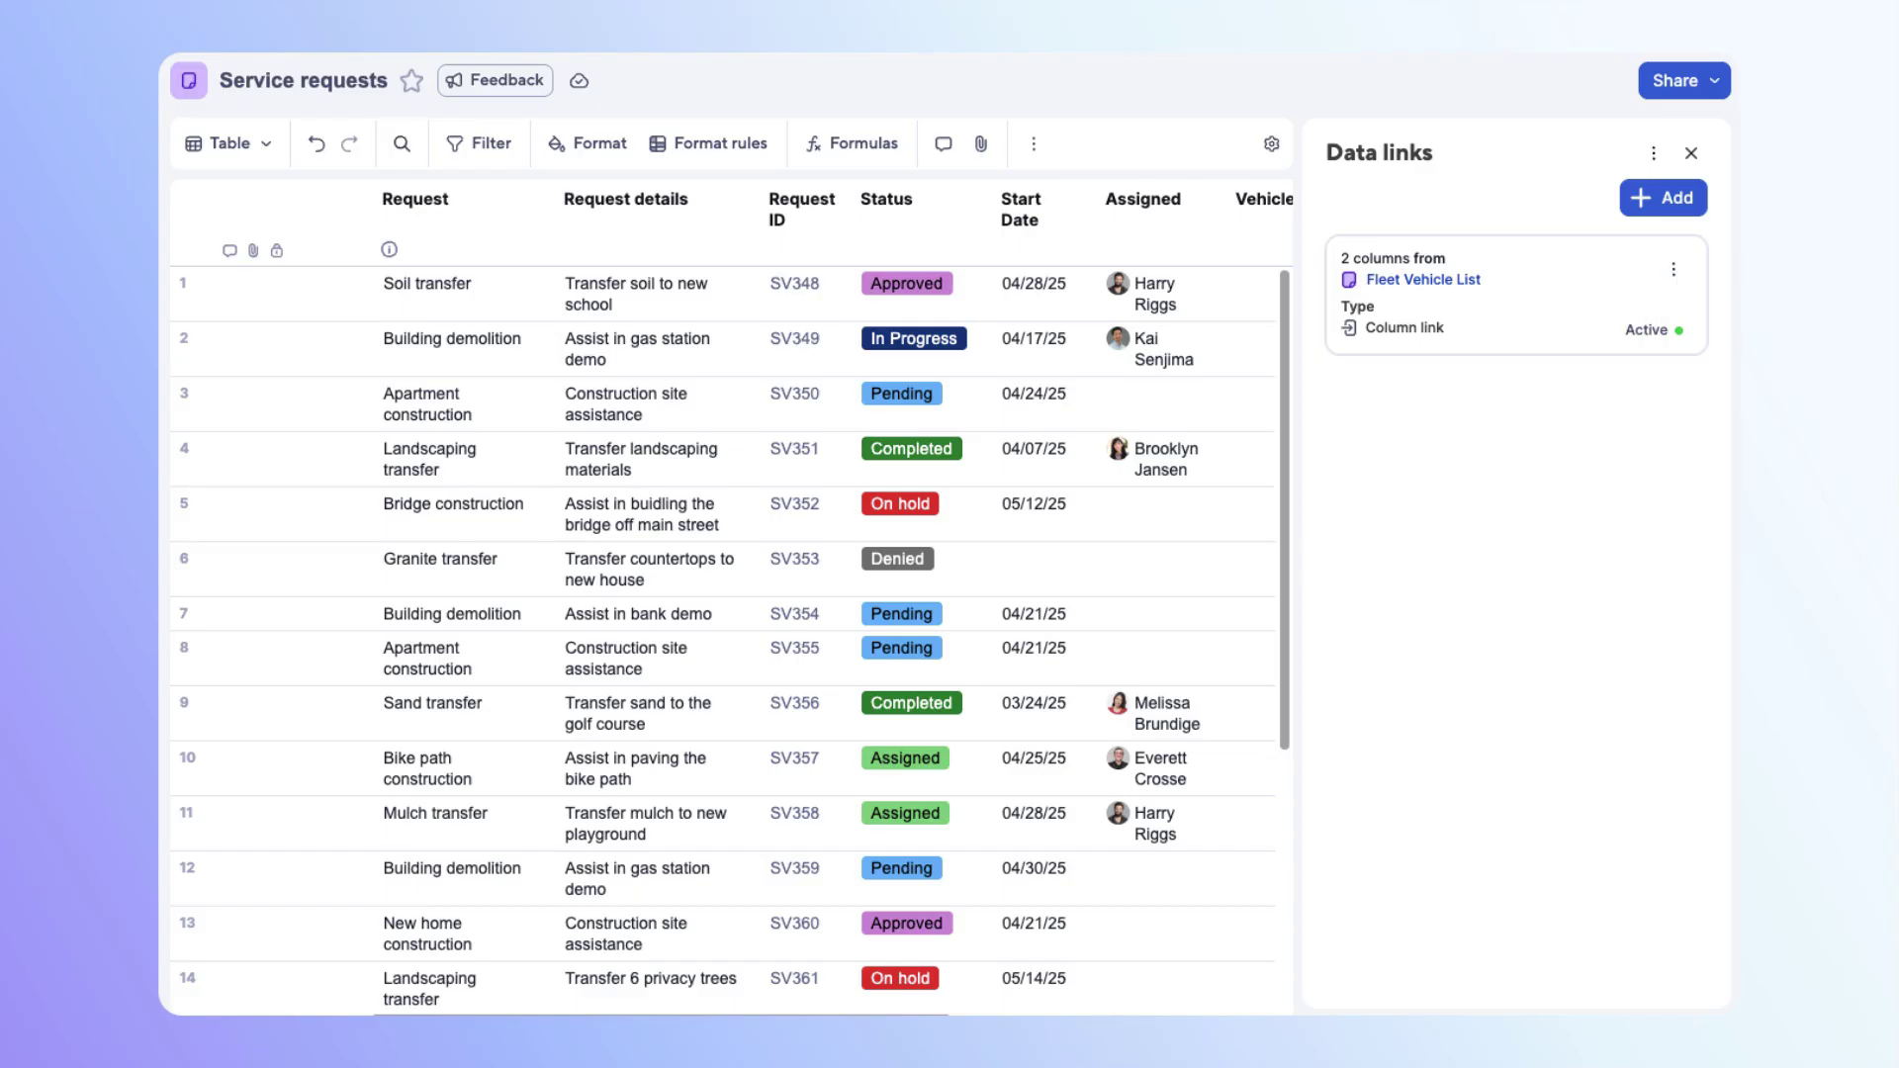
key("Escape")
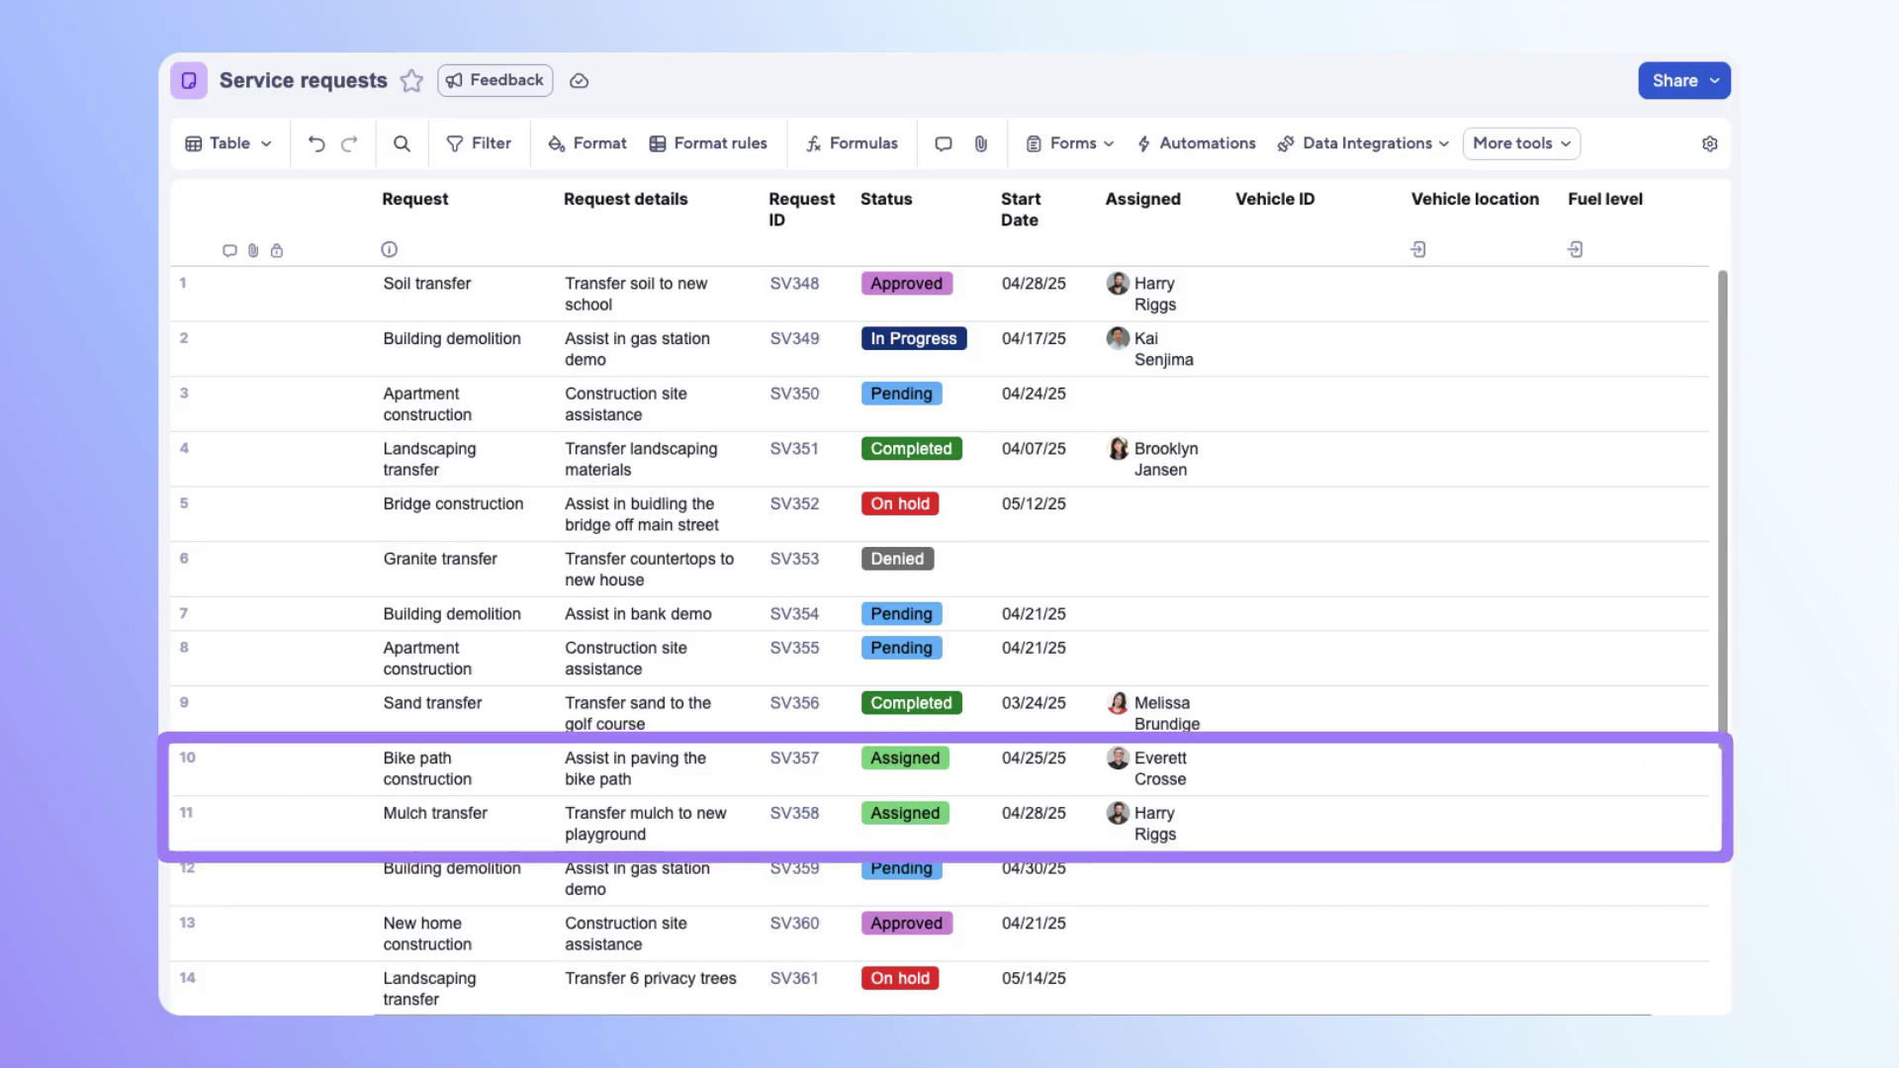
Enter Vehicle IDs V005 in row 10 and V012 in row 11
left_click(1308, 768)
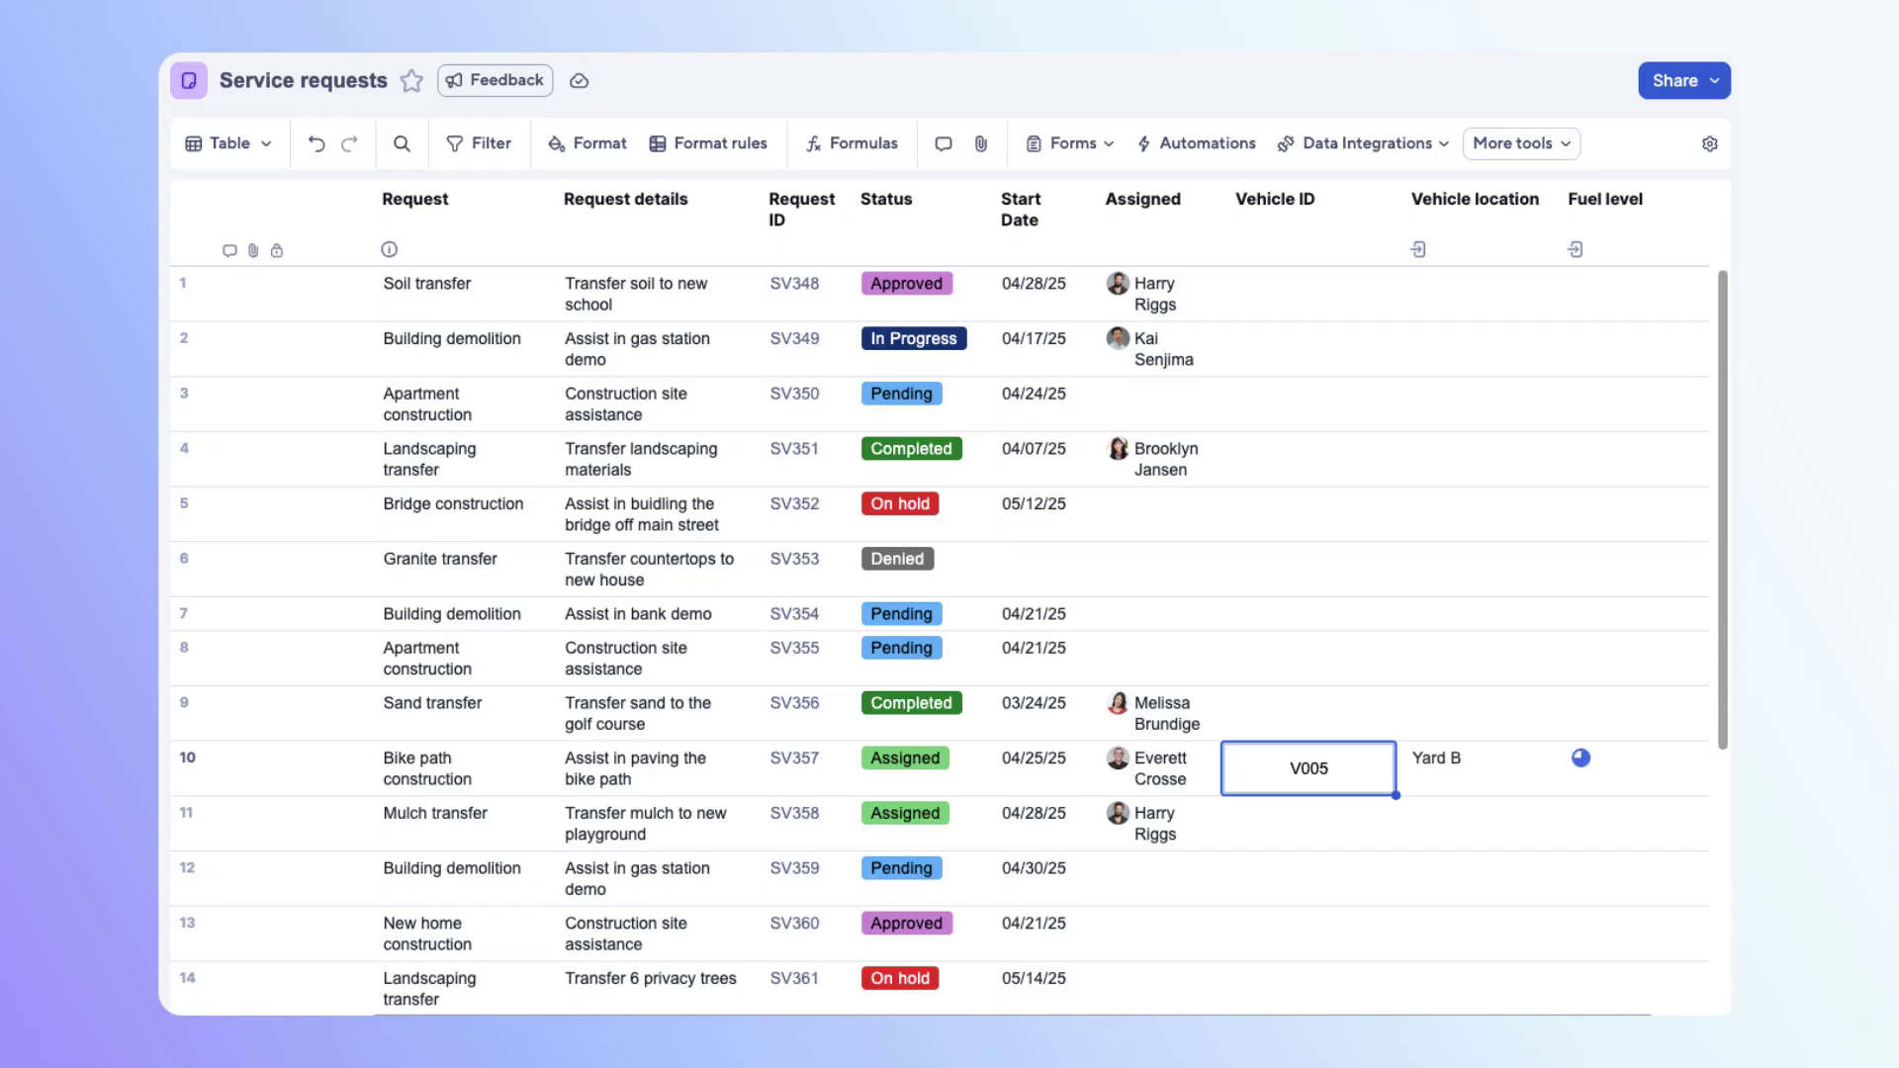
left_click(1357, 825)
type("V012")
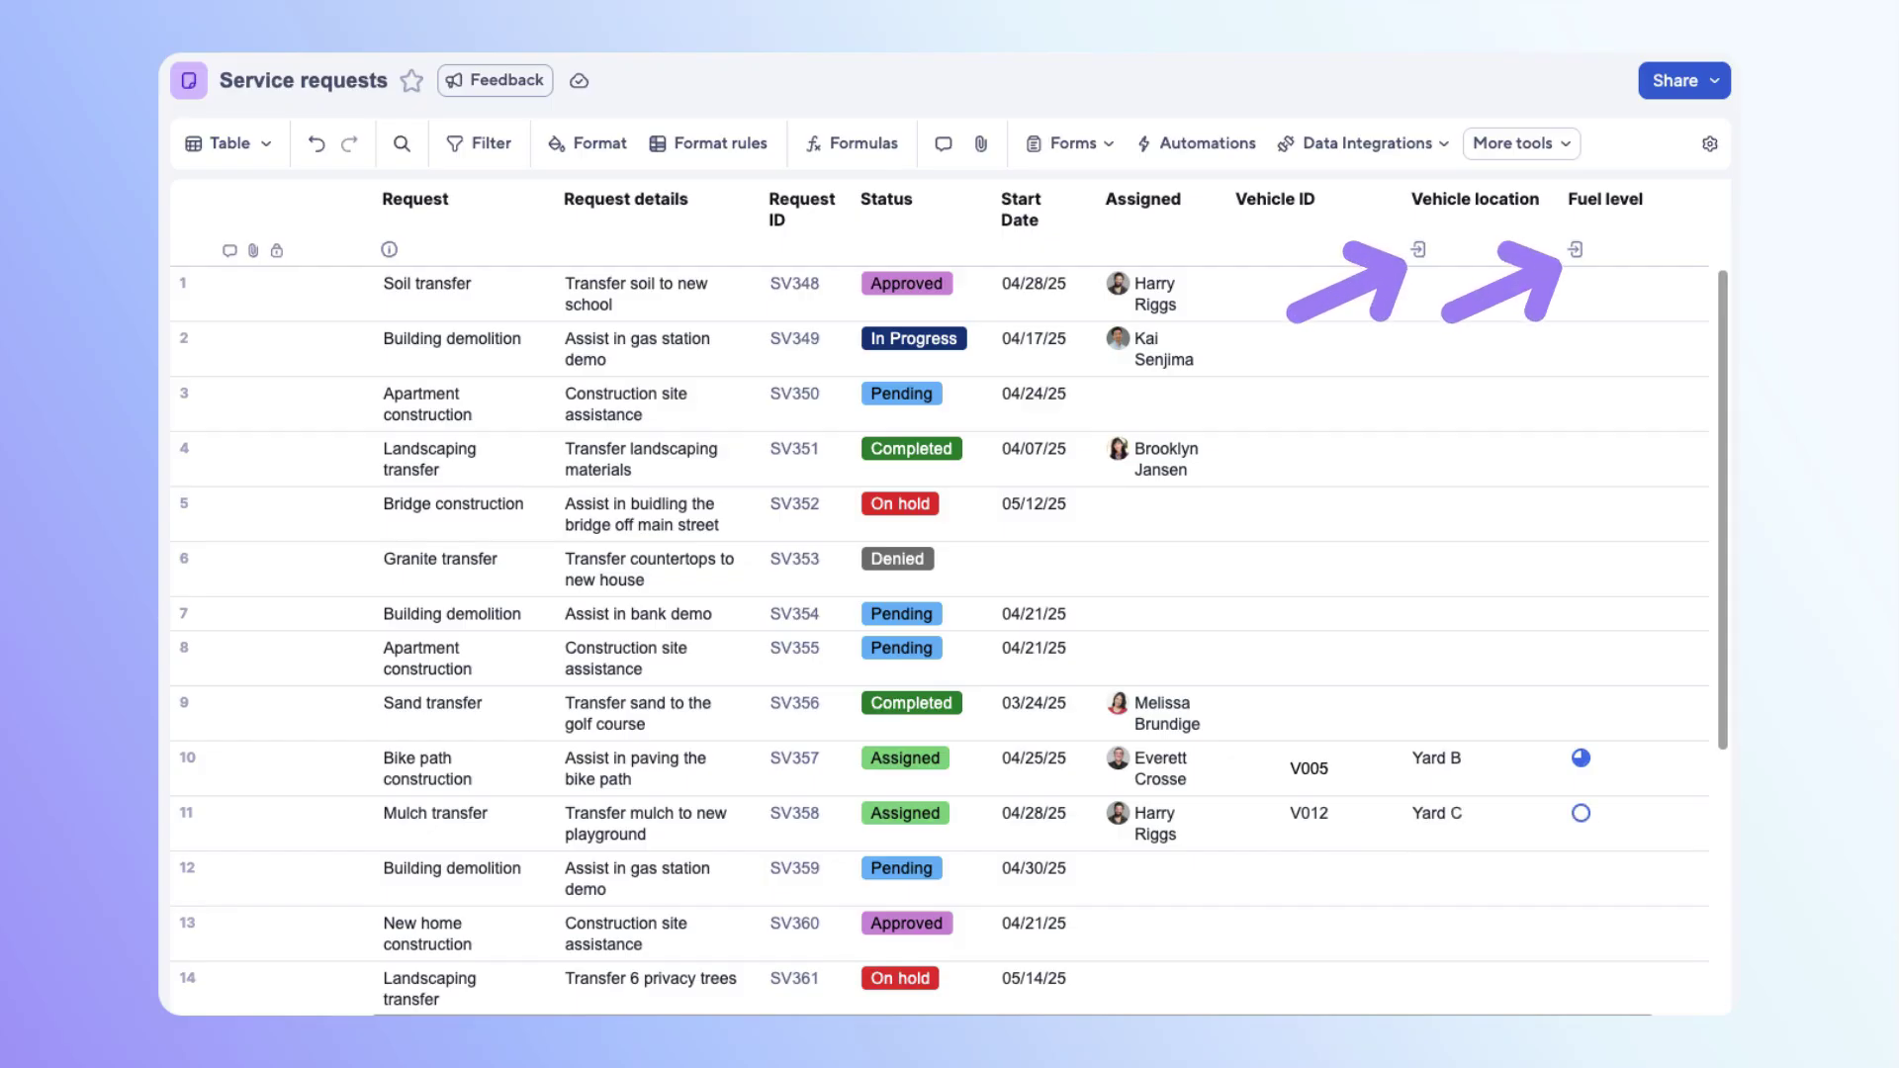